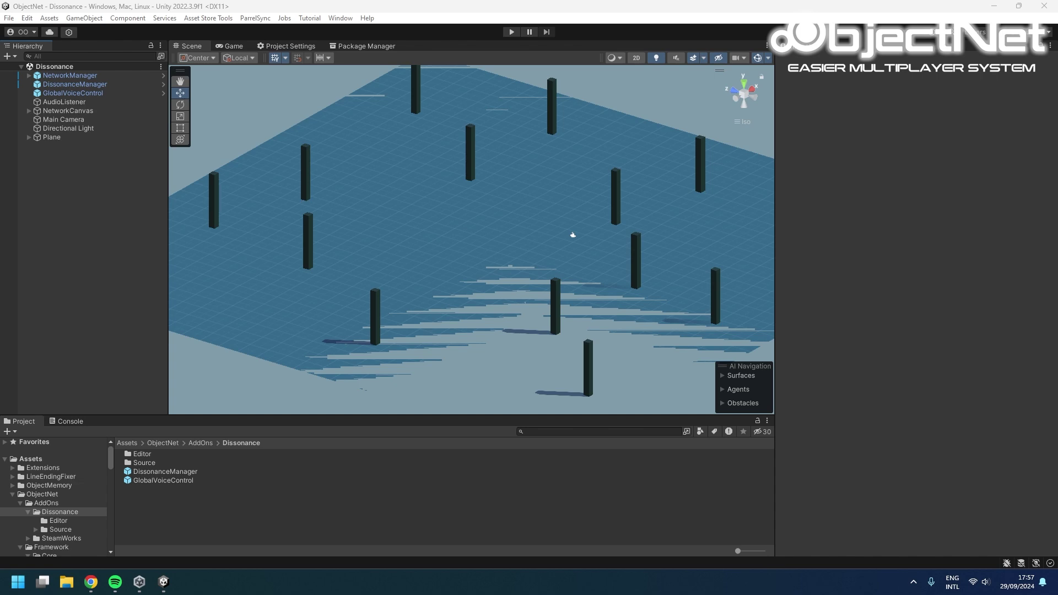
Step: Switch to the browser to view the Dissonance Voice Chat page on the Asset Store, and return to Unity
left_click(91, 582)
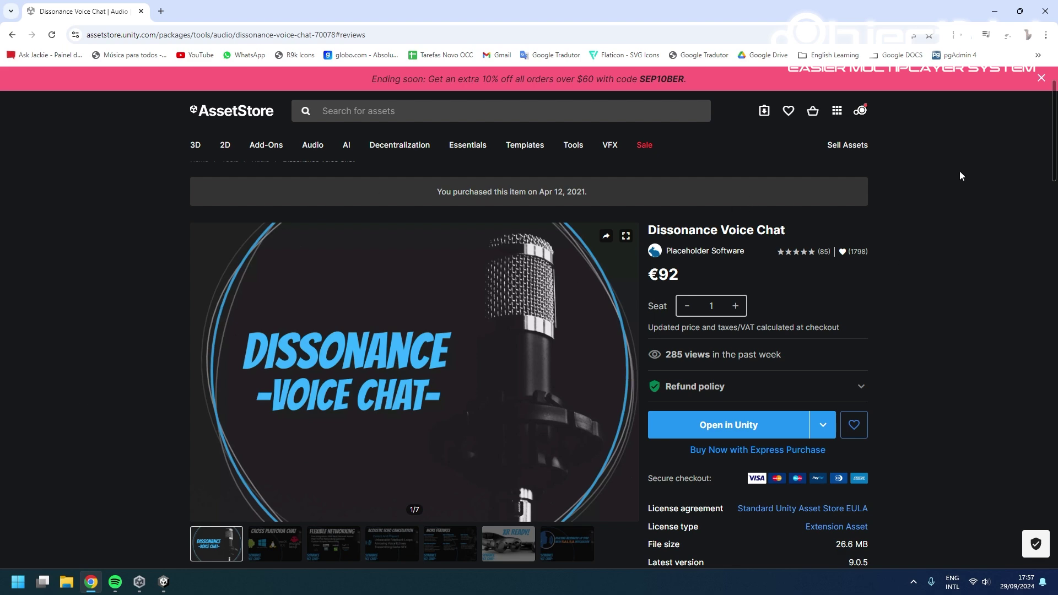
left_click(995, 11)
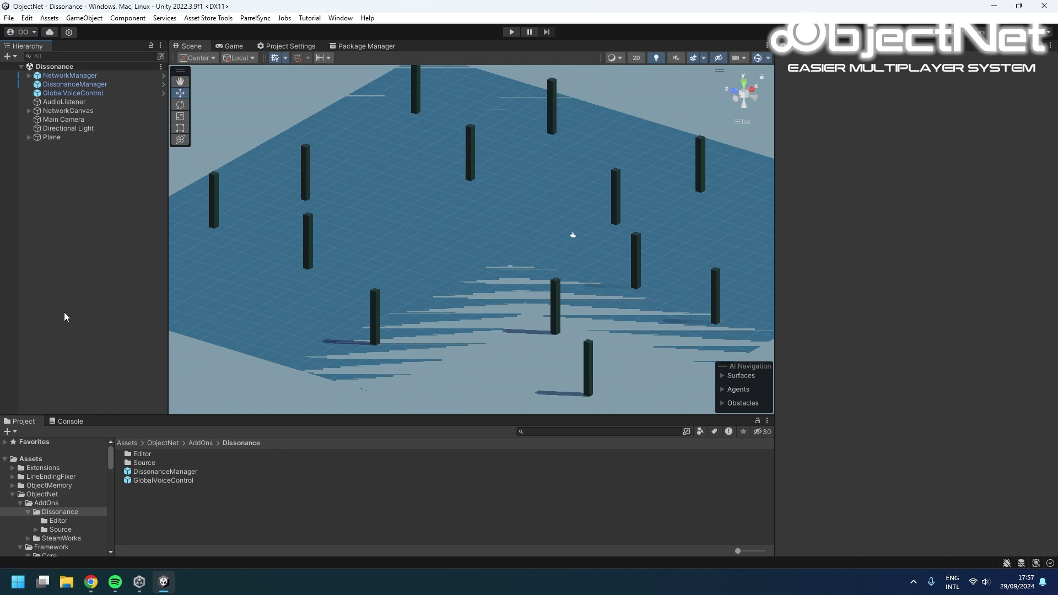
Step: Look over the ObjectNet Dissonance add-on folder and the scene, and inspect the DissonanceManager object's components
left_click(57, 509)
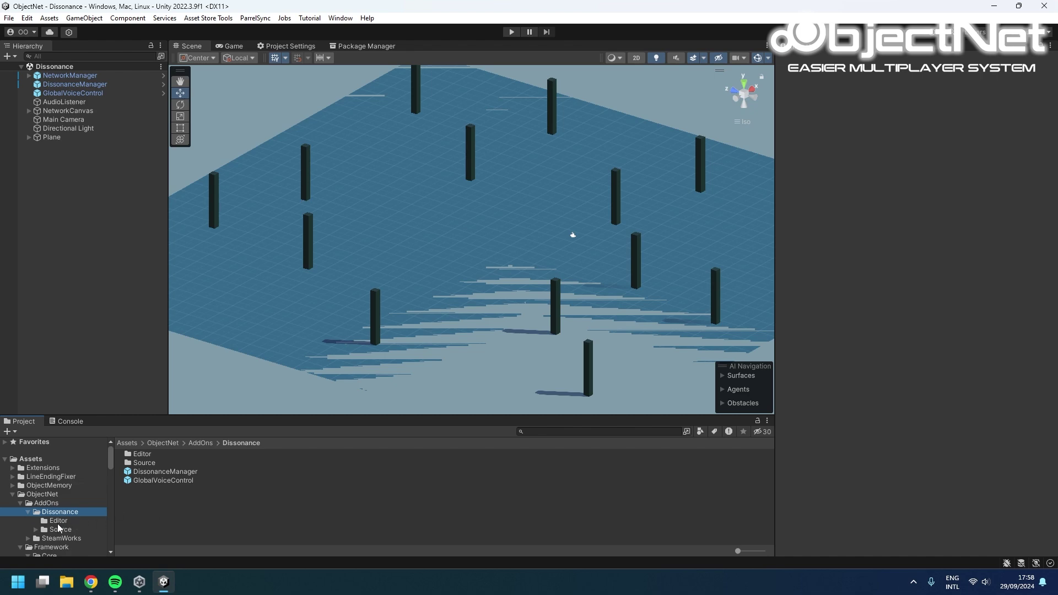
scroll(60, 530, "down", 3)
left_click(81, 176)
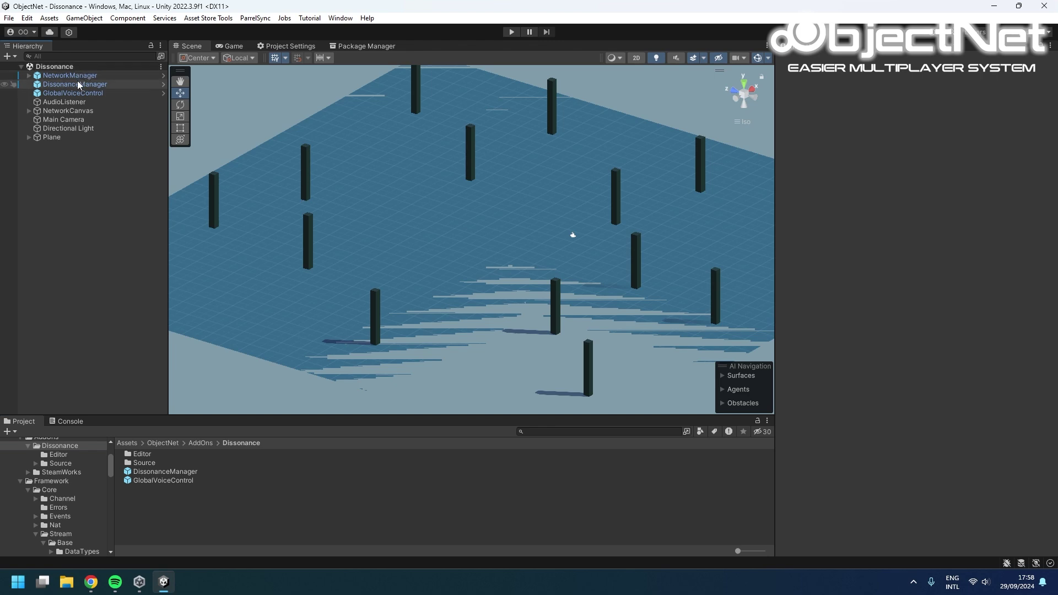
right_click_drag(287, 280, 584, 209)
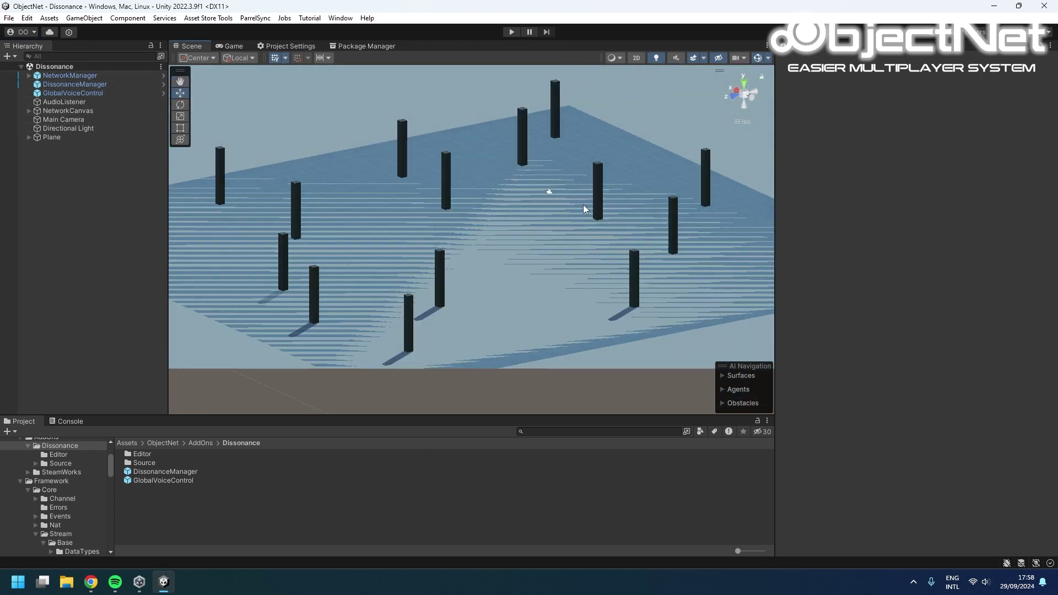
left_click(741, 120)
middle_click_drag(427, 245, 349, 233)
right_click_drag(349, 233, 348, 167)
left_click(75, 84)
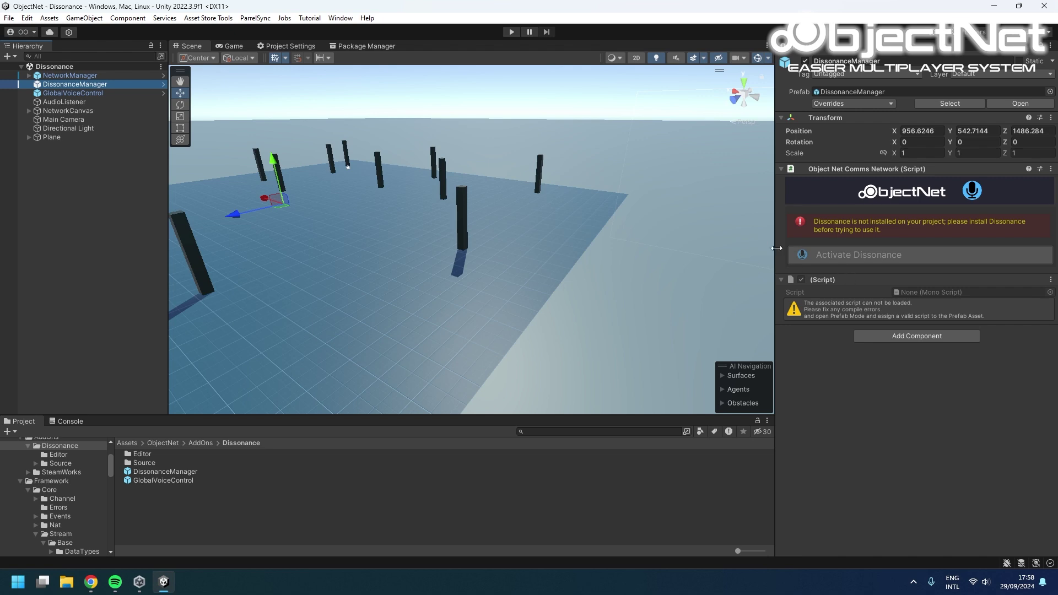
Step: Find Dissonance Voice Chat among the owned asset packages, import all its files into the project, and dismiss its welcome window
left_click(363, 46)
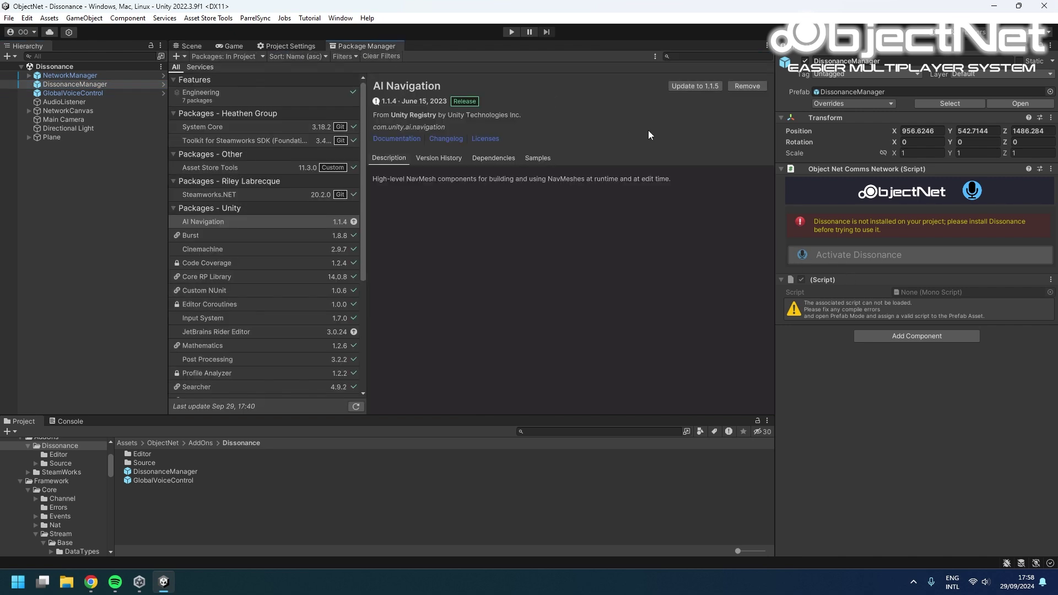
left_click(260, 57)
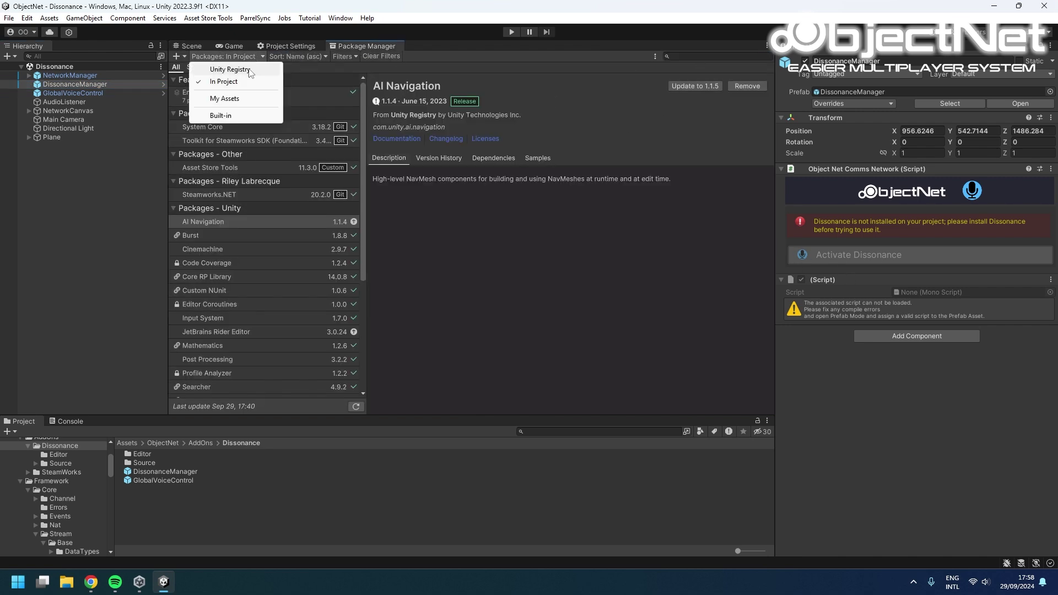
left_click(220, 98)
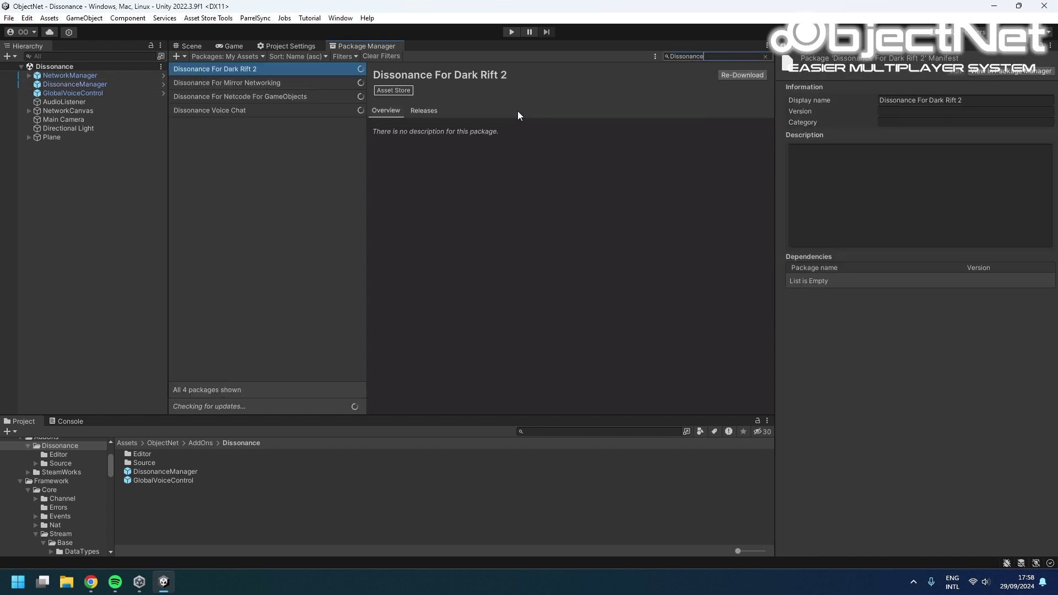
left_click(237, 110)
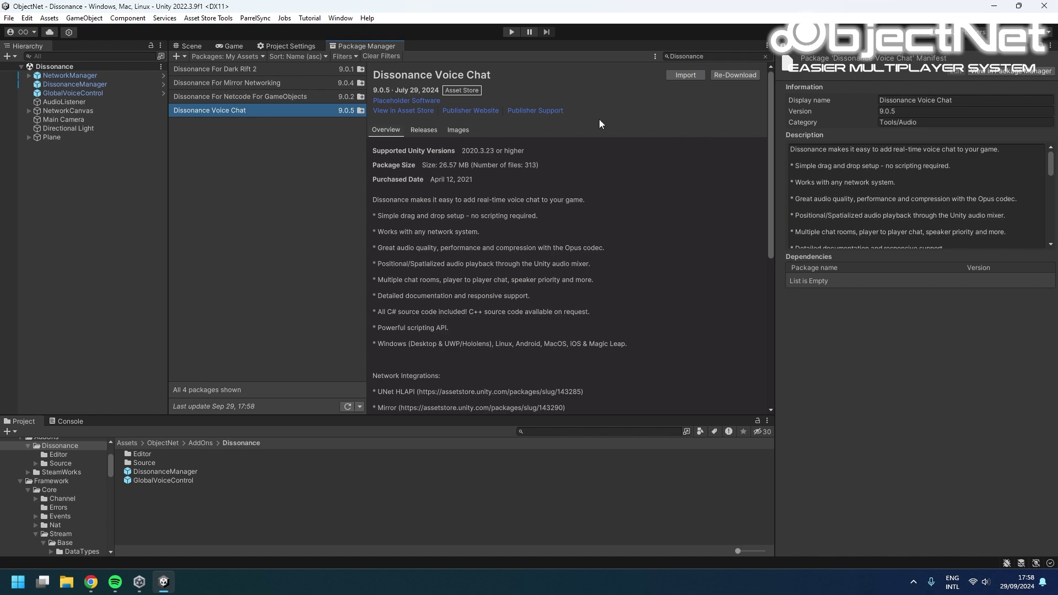
left_click(689, 75)
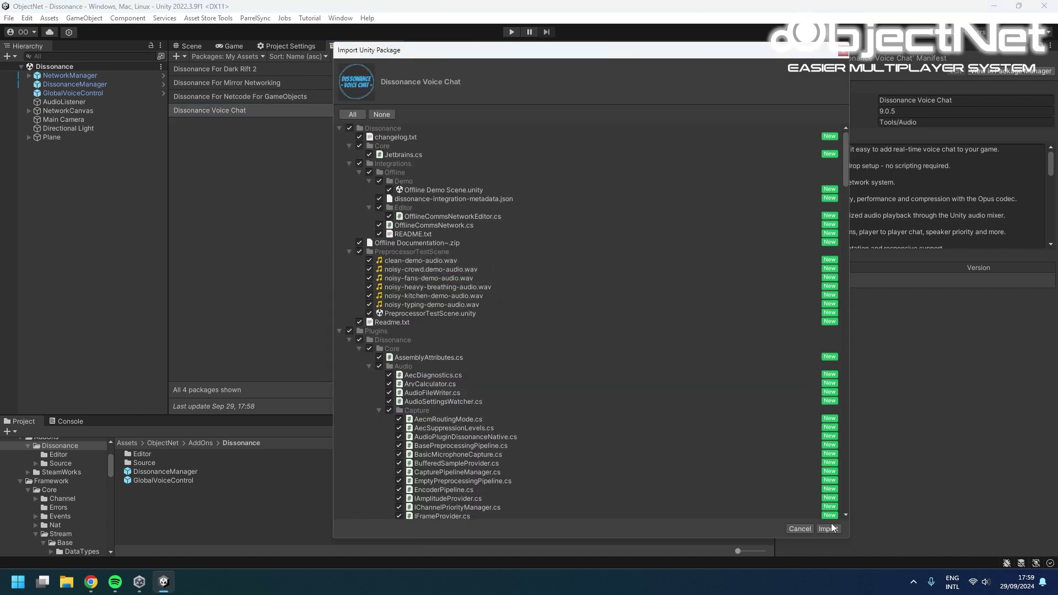
left_click(828, 528)
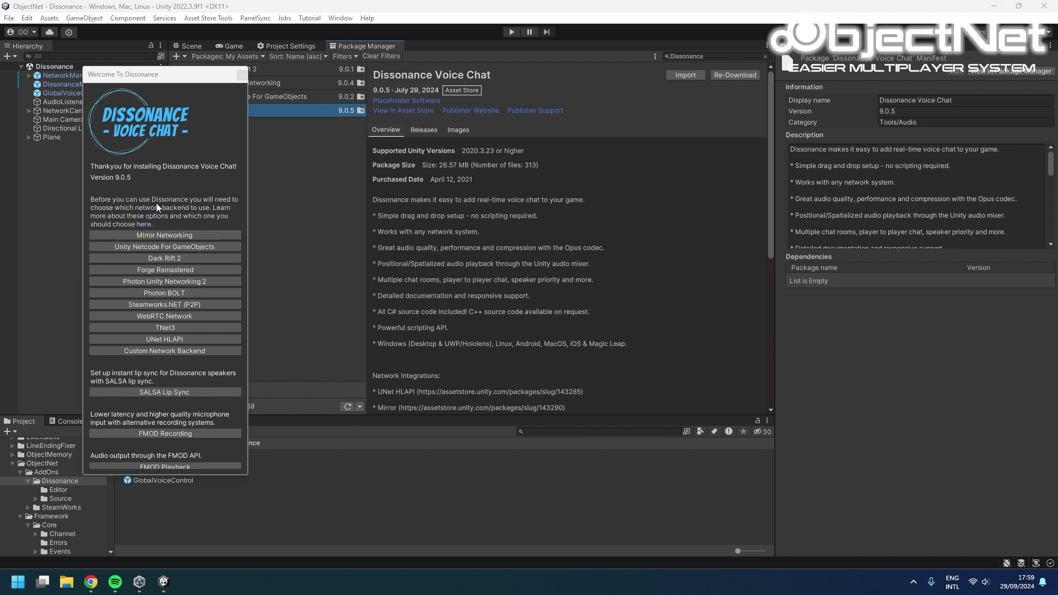
left_click(242, 76)
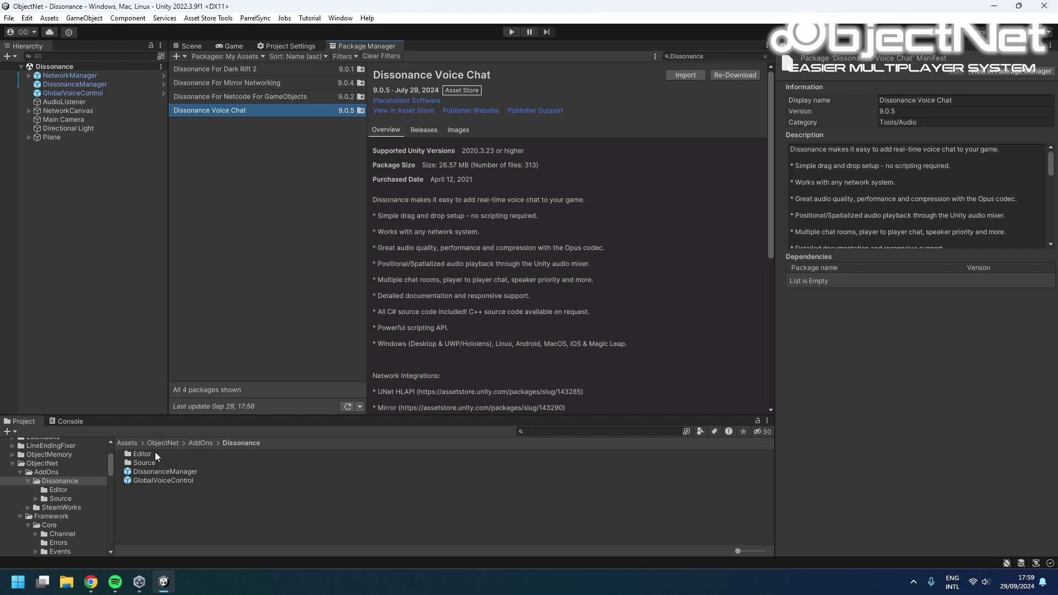
Step: Activate Dissonance in the Object Net Comms Network component of DissonanceManager, and inspect the object again
left_click(121, 207)
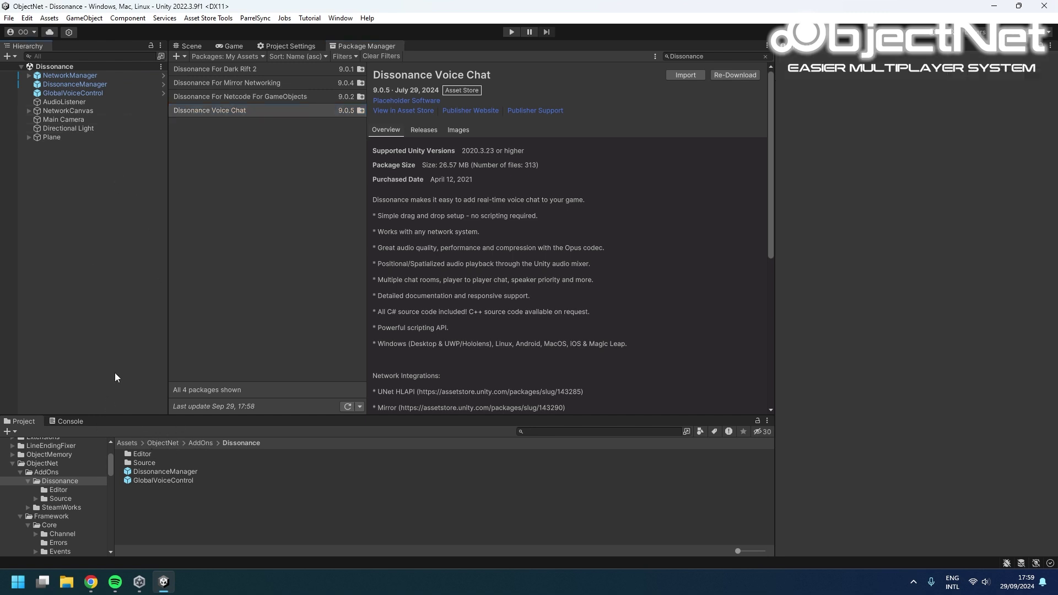
left_click(146, 84)
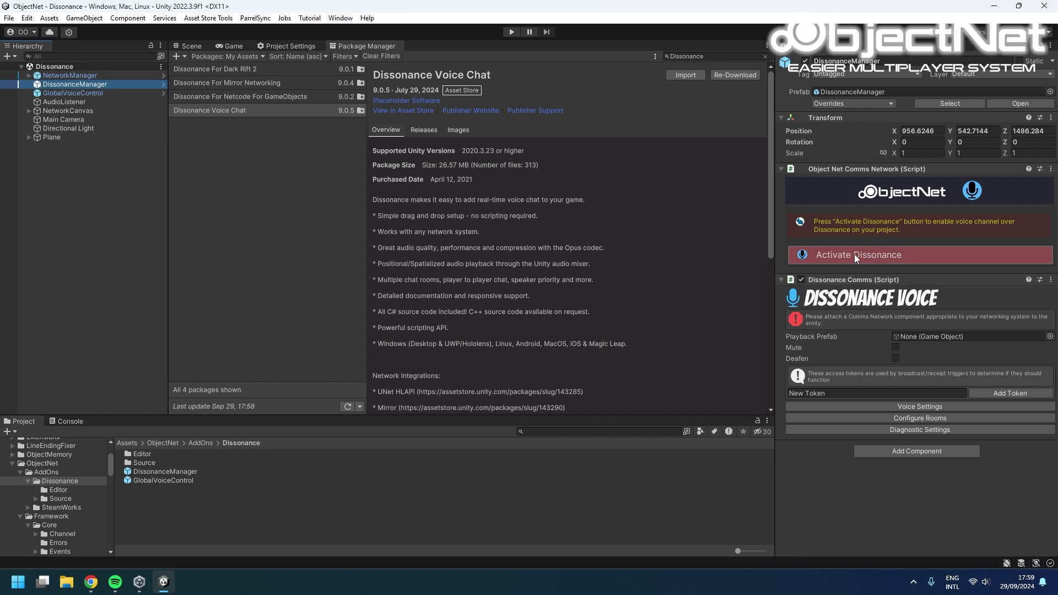
left_click(871, 256)
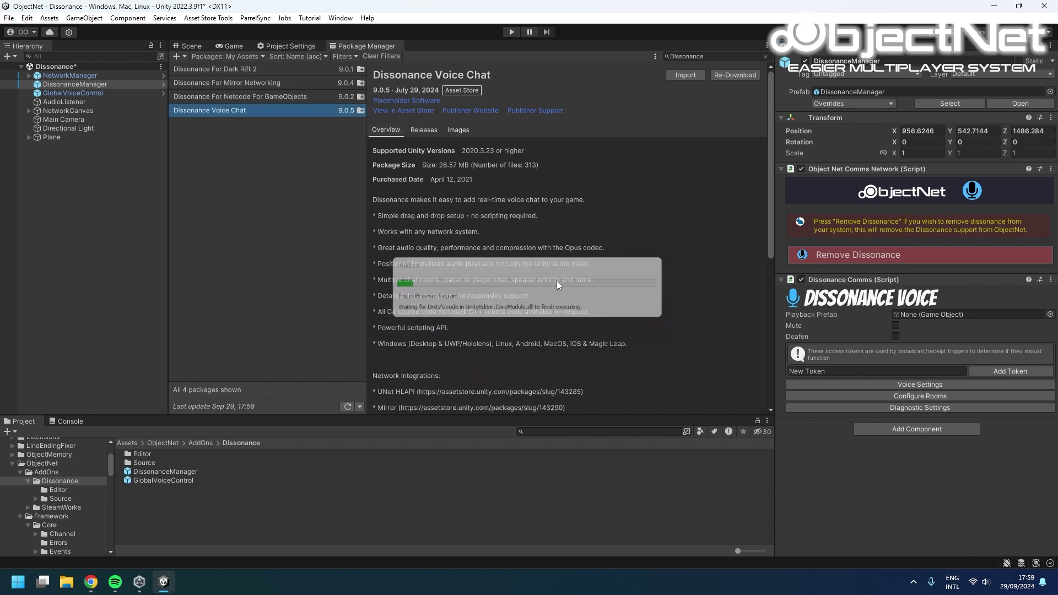
left_click(81, 93)
left_click(87, 84)
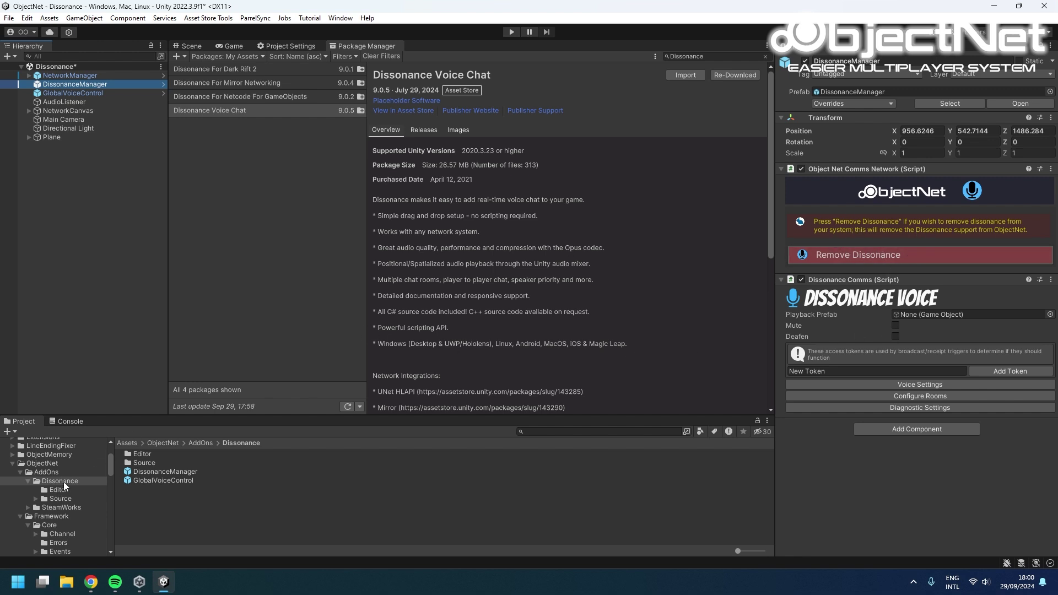
Step: Collapse the expanded asset folders and view the contents of the Dissonance folder inside Plugins
scroll(63, 481, "up", 3)
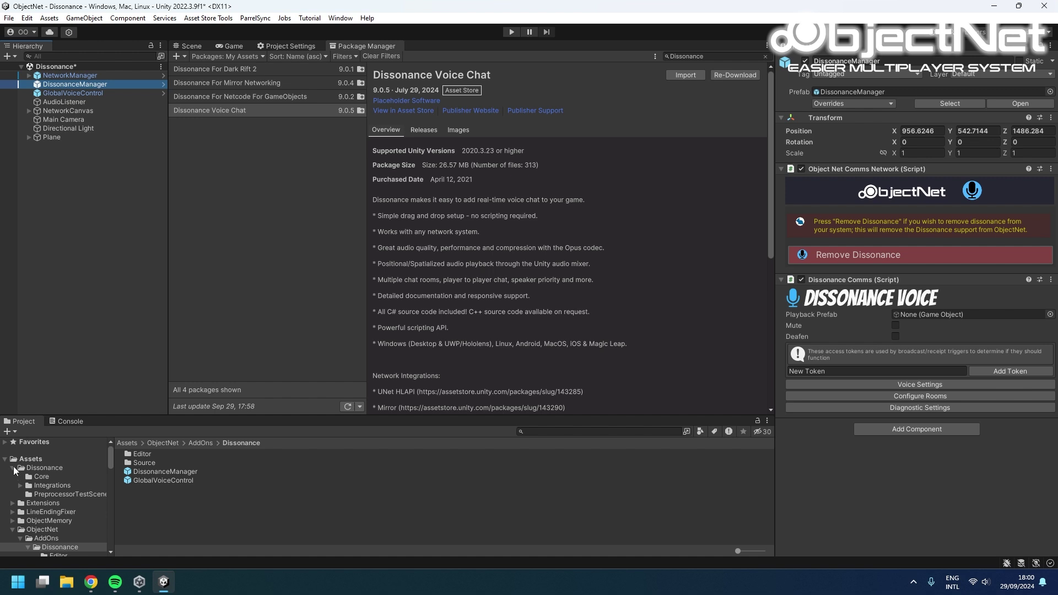
left_click(13, 468)
left_click(12, 503)
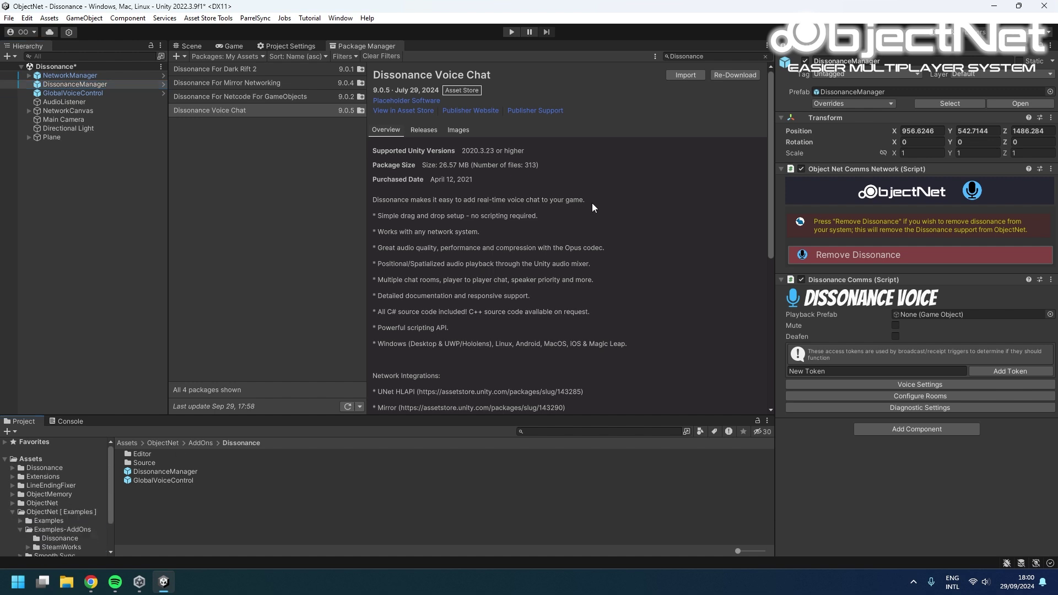
left_click(12, 512)
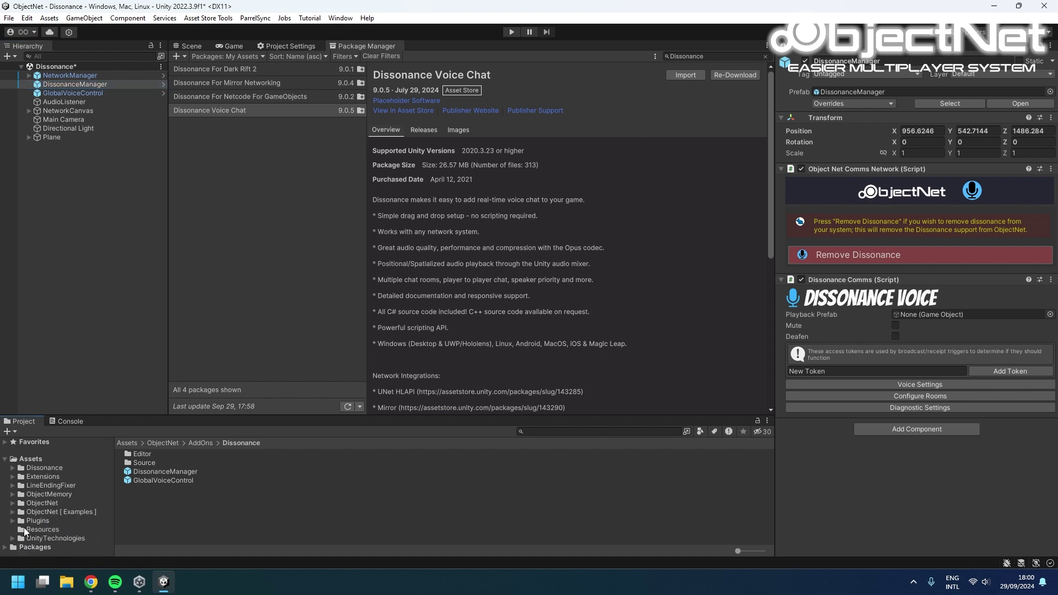
left_click(11, 521)
left_click(72, 528)
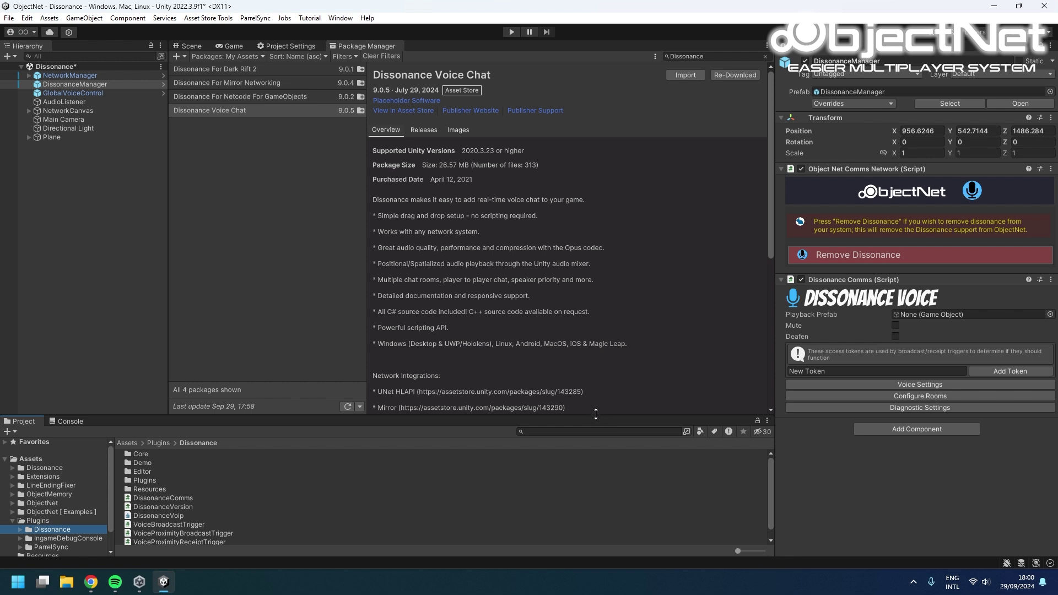
left_click(73, 197)
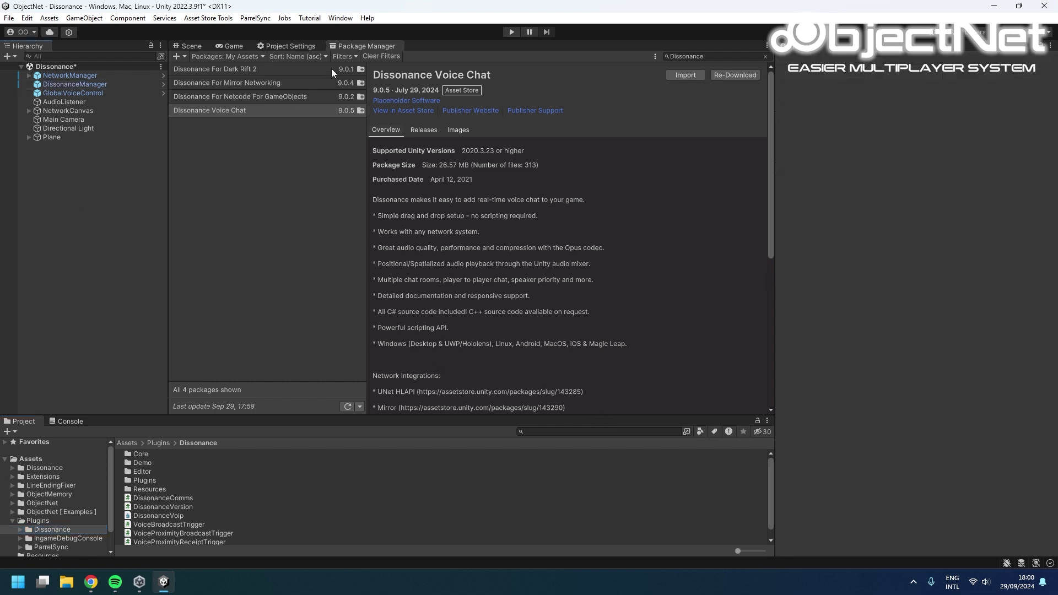
Step: Run the scene in the Game view, start it as a server, and move the player forward
left_click(229, 46)
left_click(512, 32)
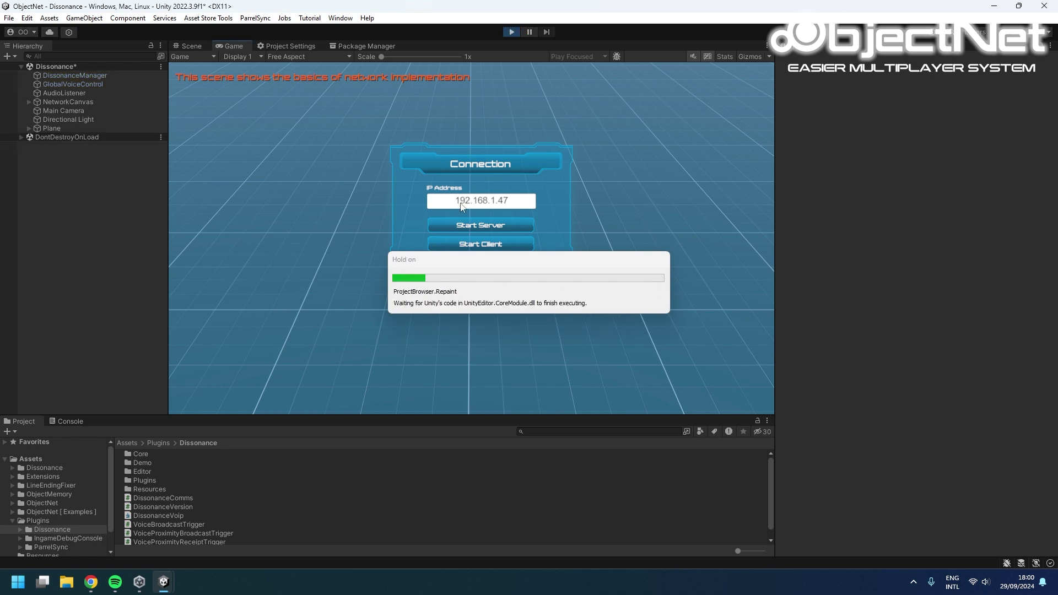
left_click(504, 225)
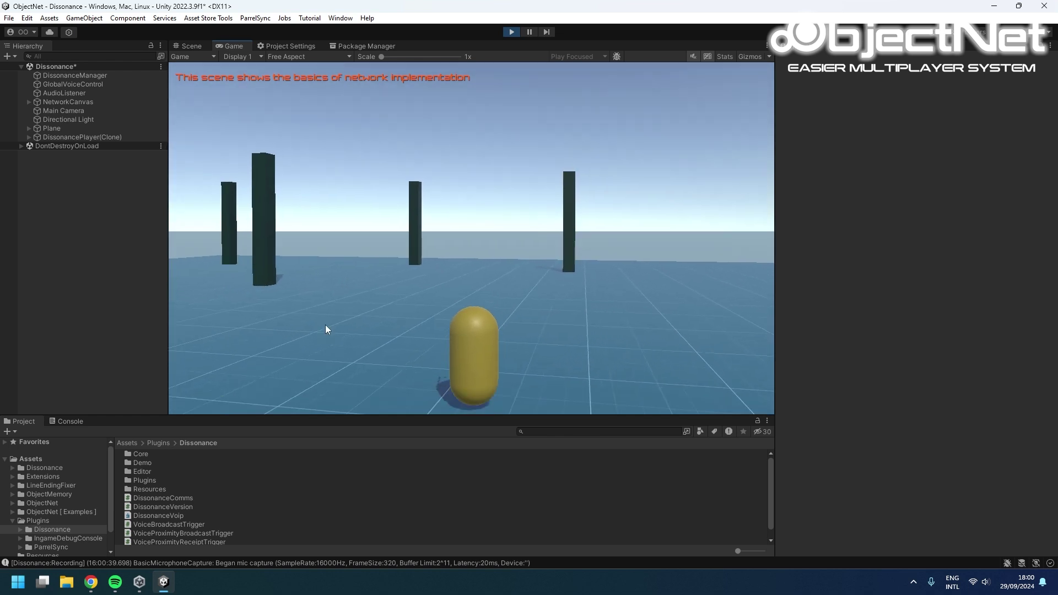
key("w")
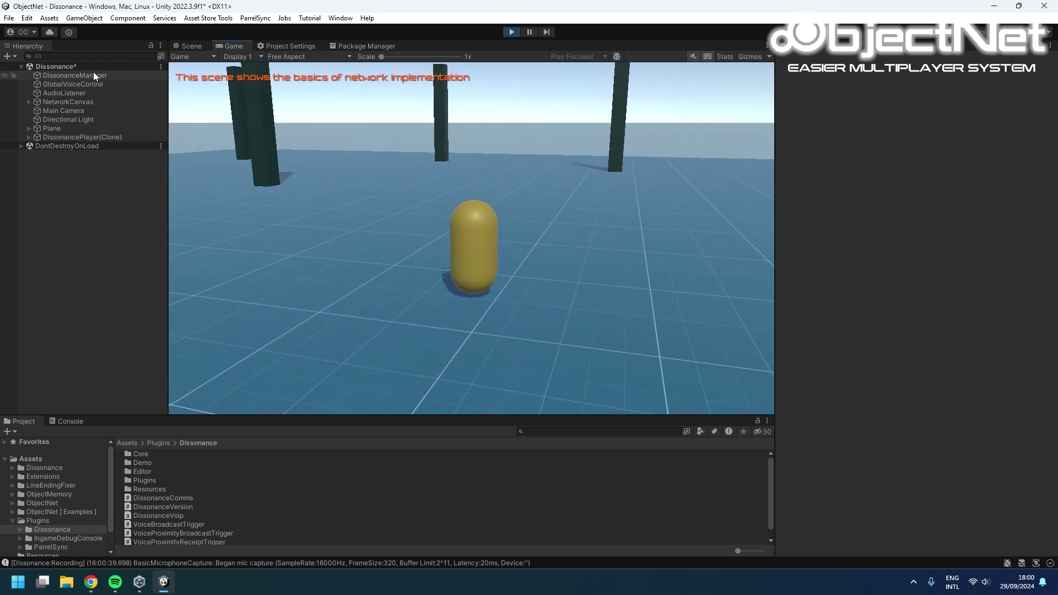
Step: Set DissonanceManager's microphone capture device to Microphone (Yeti Classic), enlarge the Game view, and review the voice components
left_click(93, 76)
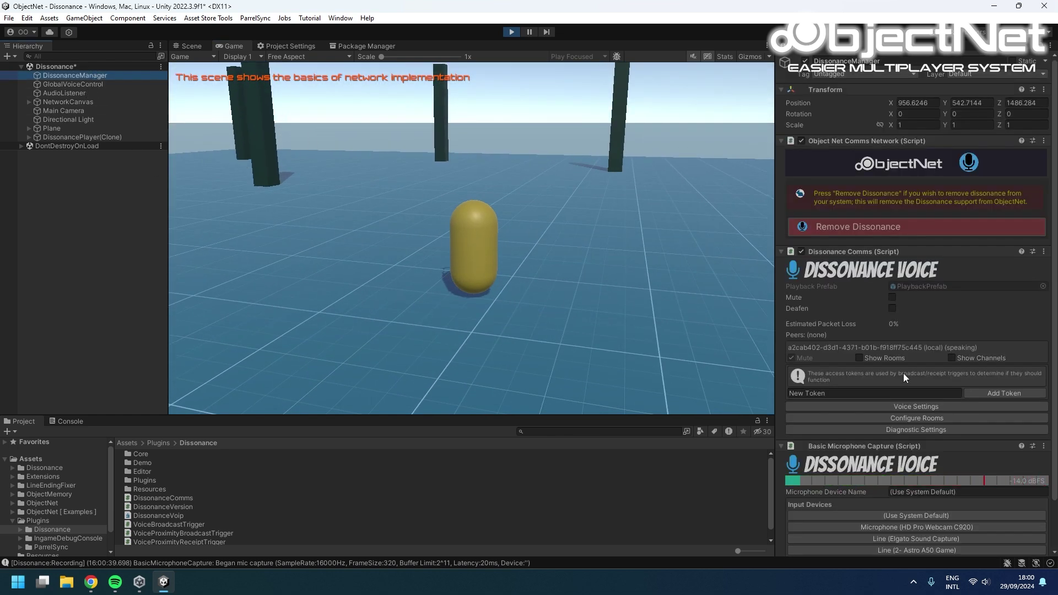
scroll(904, 372, "down", 2)
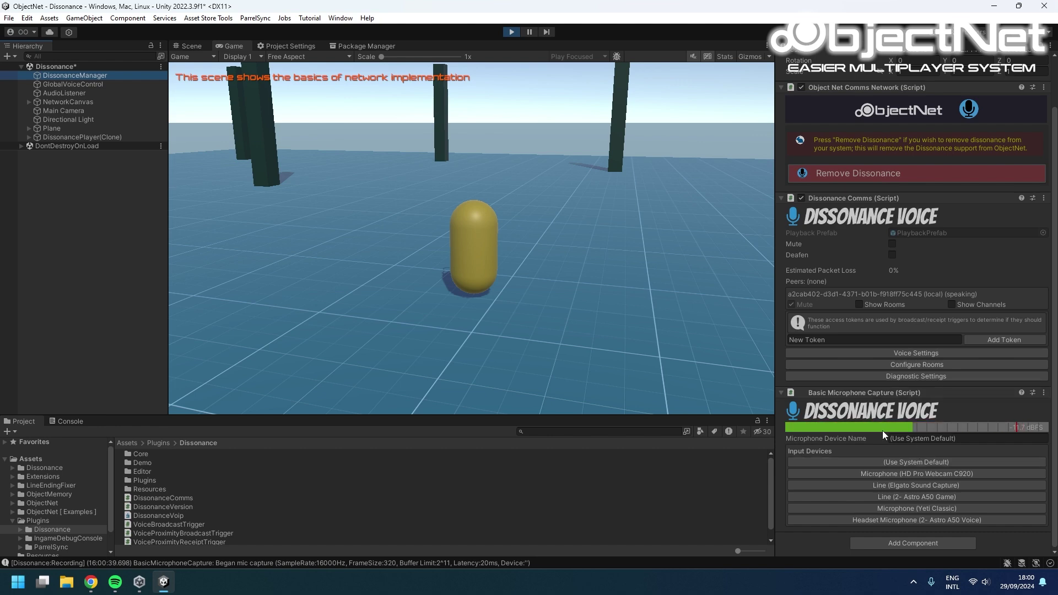
left_click(907, 509)
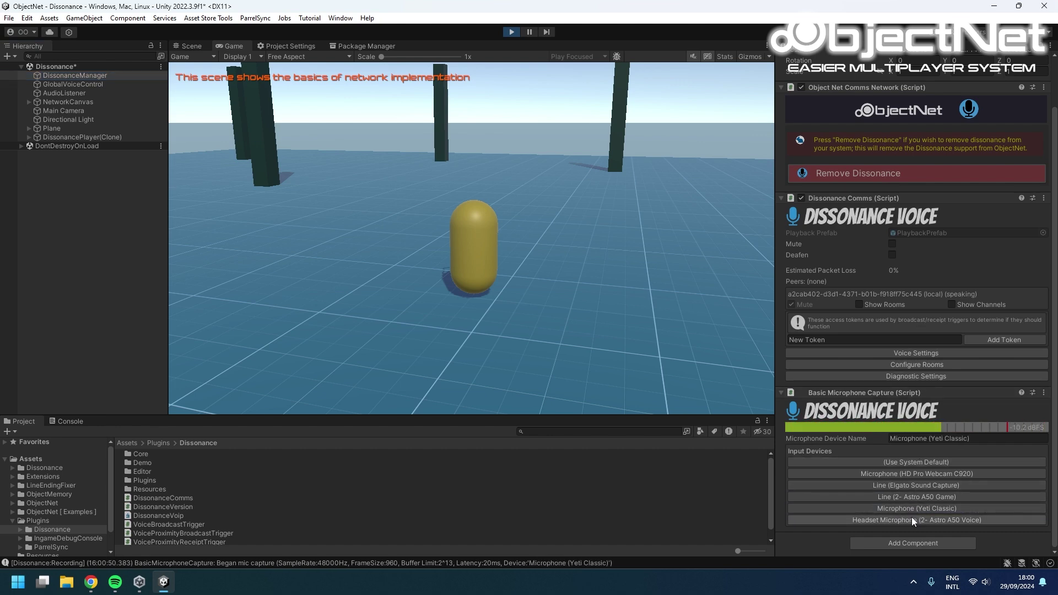
left_click(915, 519)
left_click(917, 509)
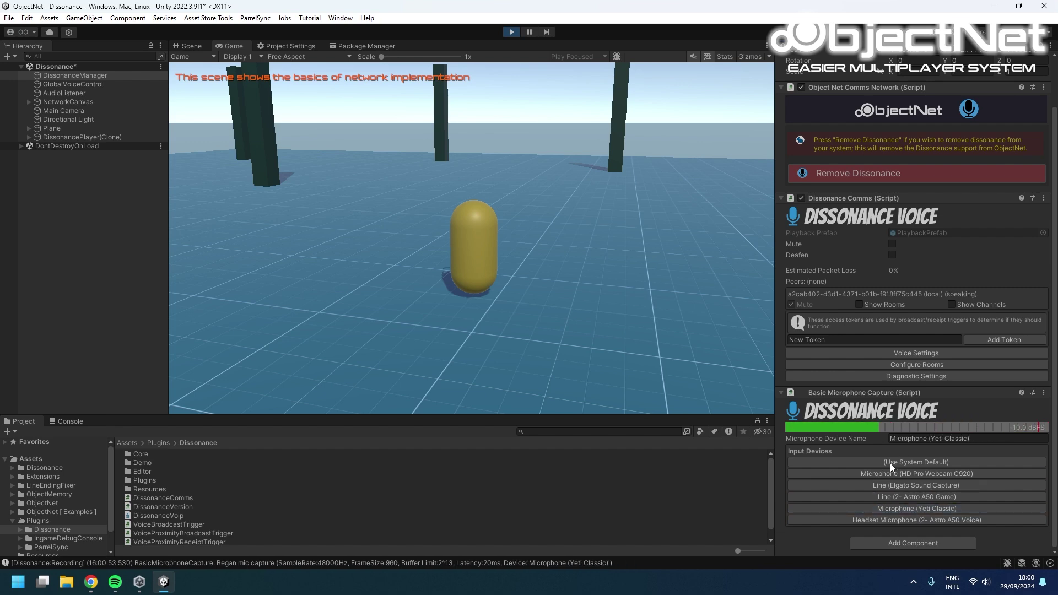
left_click_drag(766, 422, 765, 457)
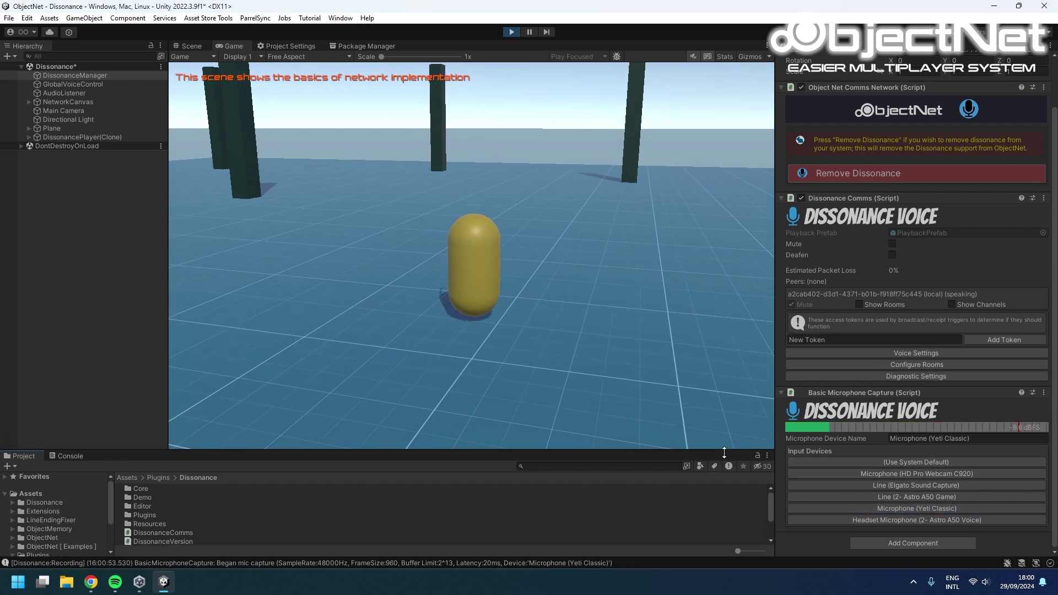
scroll(883, 373, "up", 2)
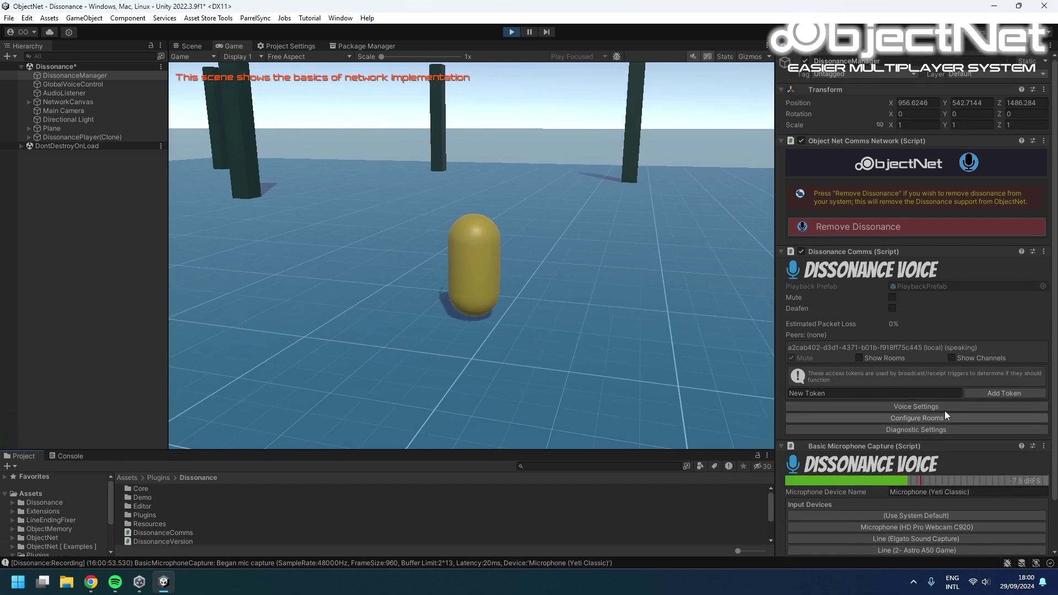
scroll(937, 408, "down", 2)
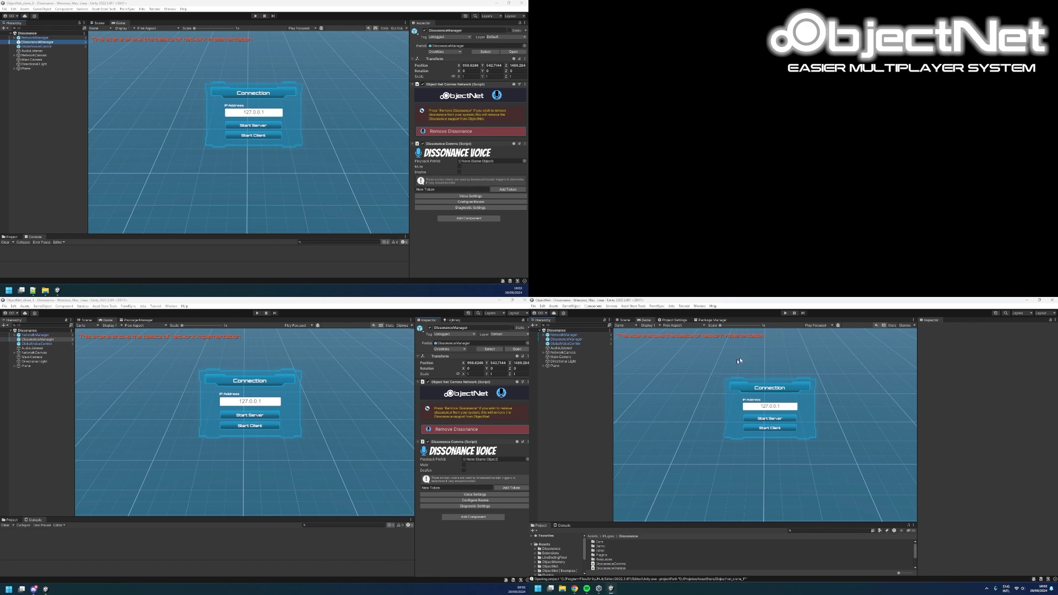
Step: Run the Dissonance scene in all three Unity editor instances: the main project and the two others
left_click(785, 313)
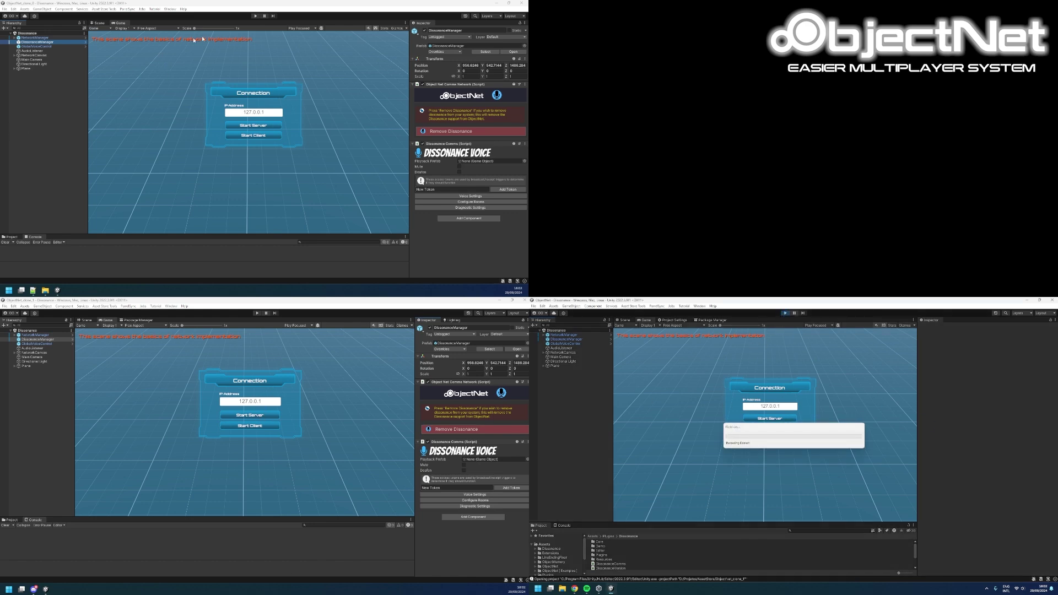
left_click(255, 17)
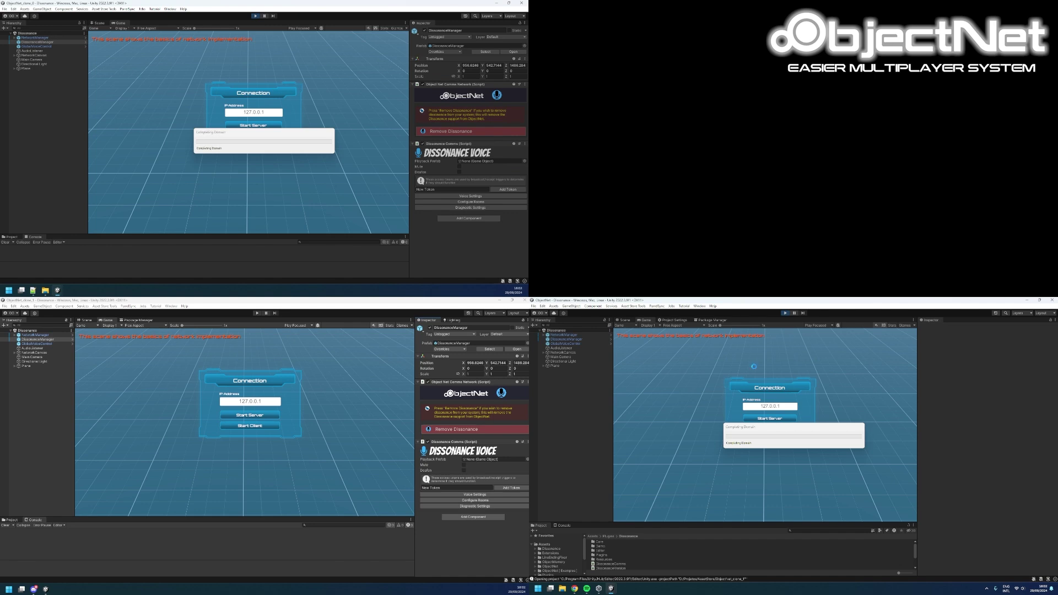
left_click(257, 313)
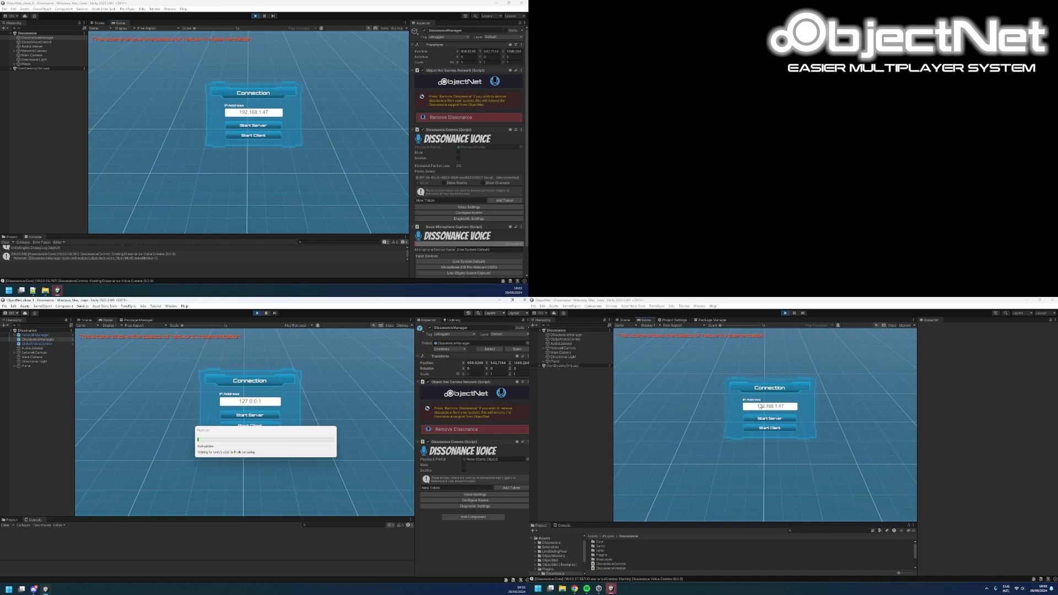
Step: Start the server in the main project, connect both clone instances as clients, and move each client's player apart from the others
left_click(782, 419)
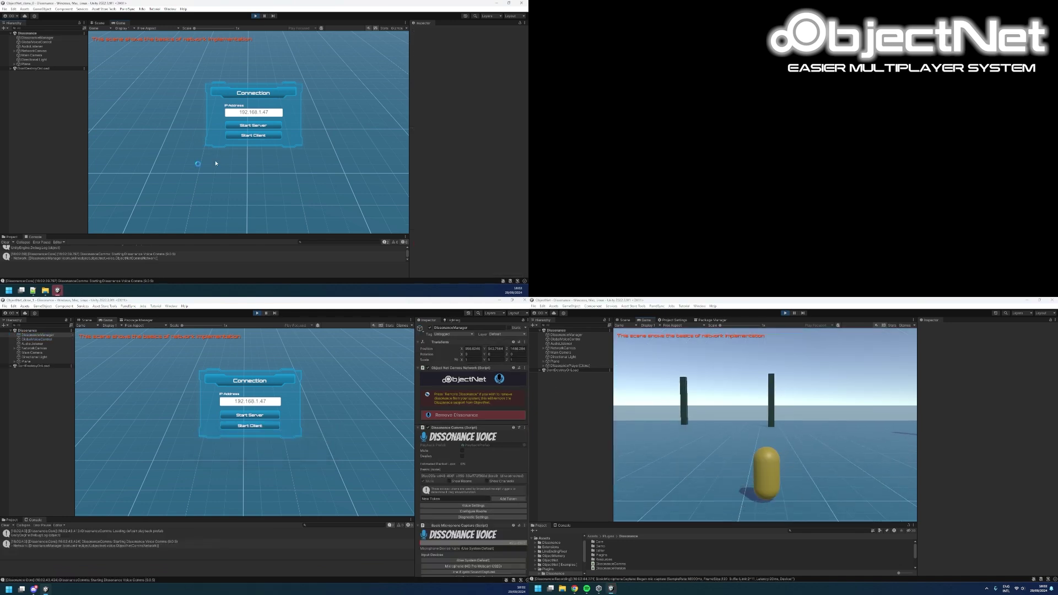
left_click(255, 136)
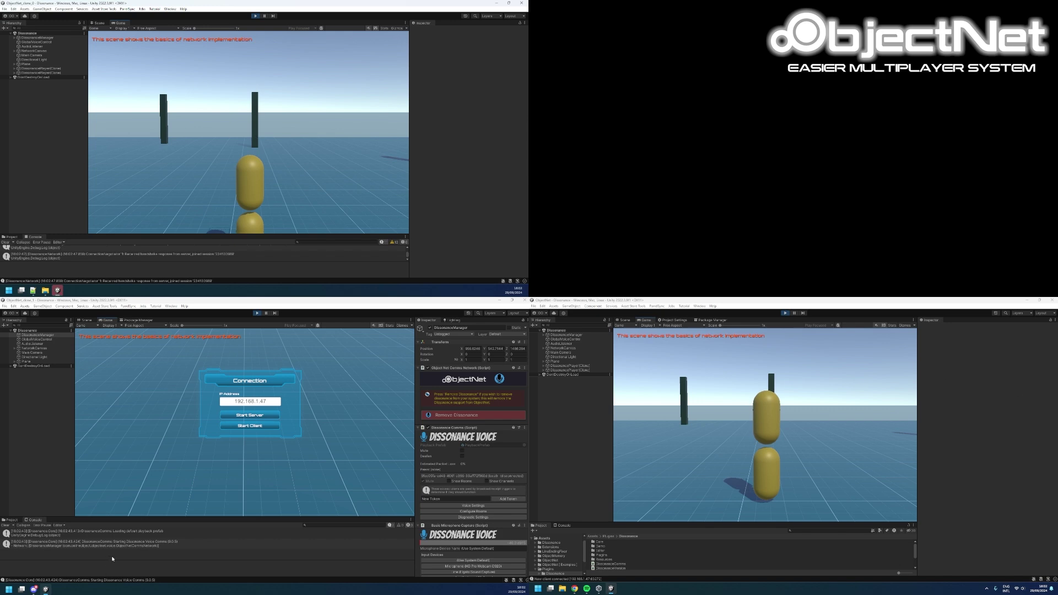
key("s")
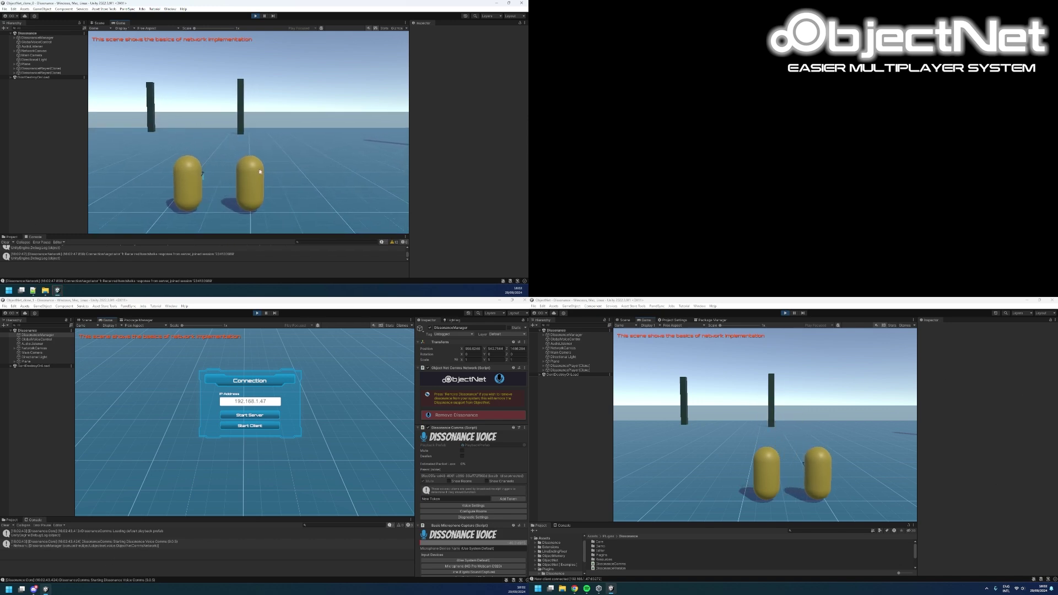
left_click(260, 427)
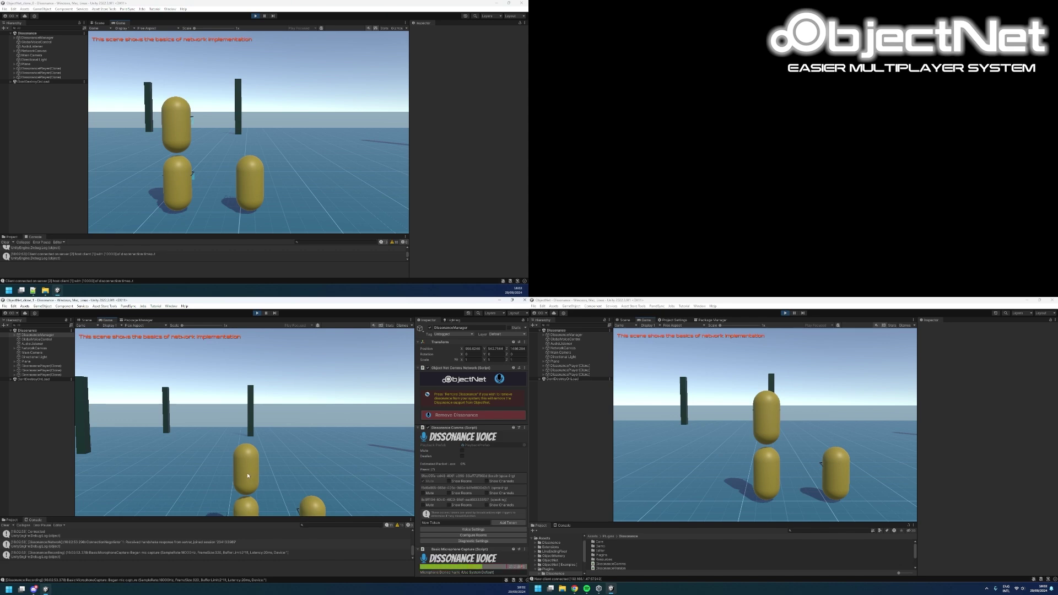
key("s")
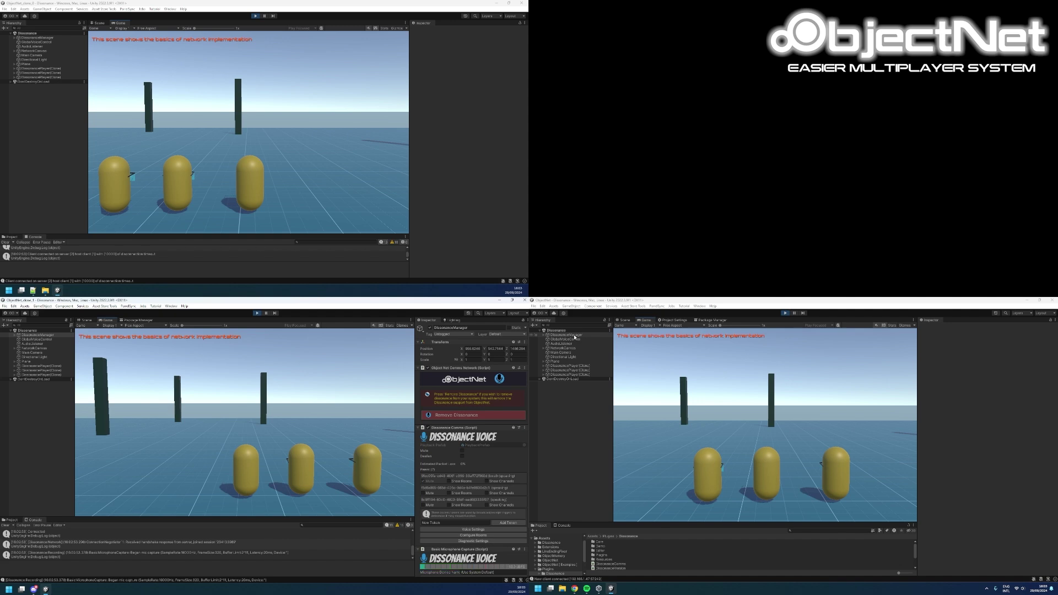
Step: Show DissonanceManager's Dissonance Comms and Basic Microphone Capture components in all three editor instances
left_click(566, 335)
left_click(37, 37)
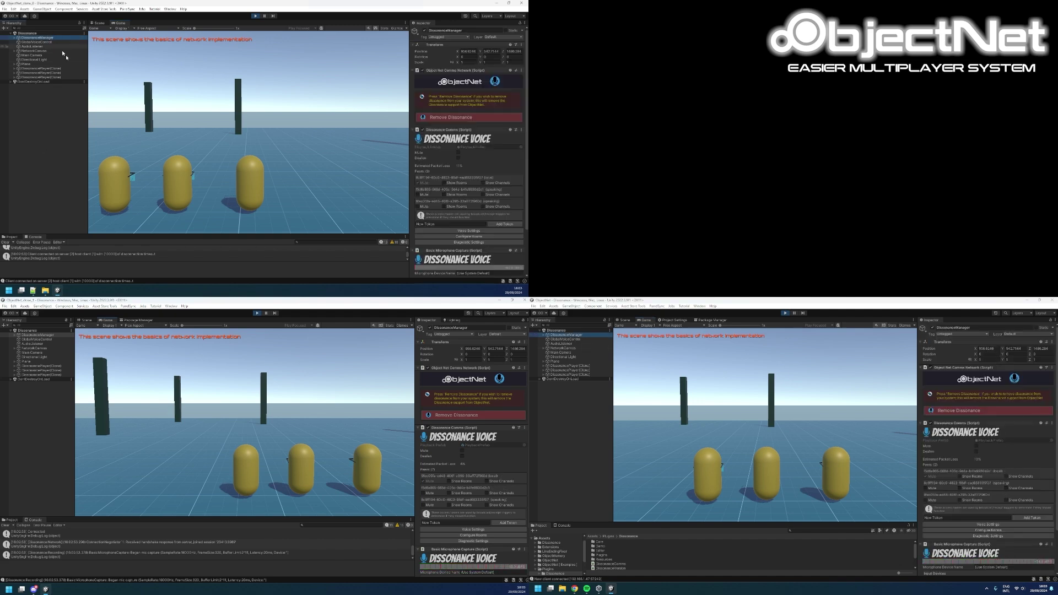
scroll(1005, 484, "down", 4)
scroll(491, 518, "down", 4)
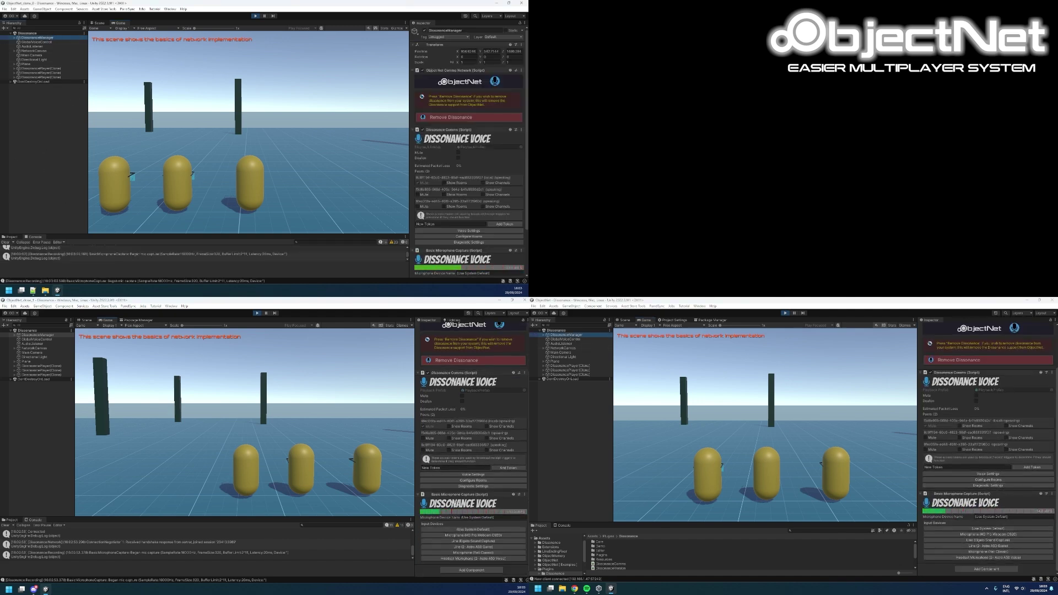
scroll(469, 220, "down", 4)
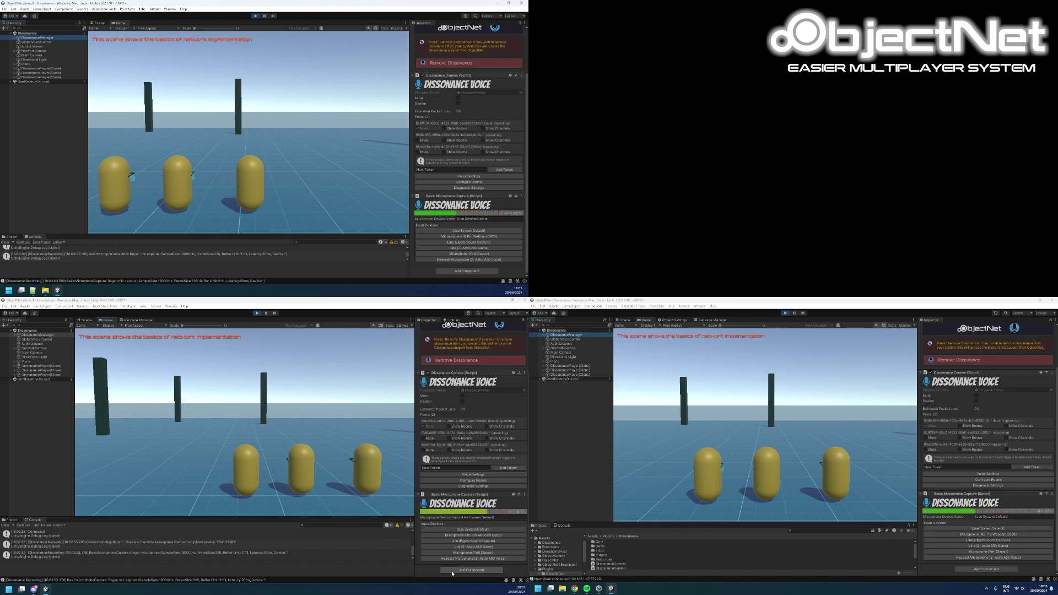
Step: Set the capture device to Headset Microphone (2- Astro A50 Voice) in both client instances and to Microphone (Yeti Classic) in the server instance
left_click(463, 559)
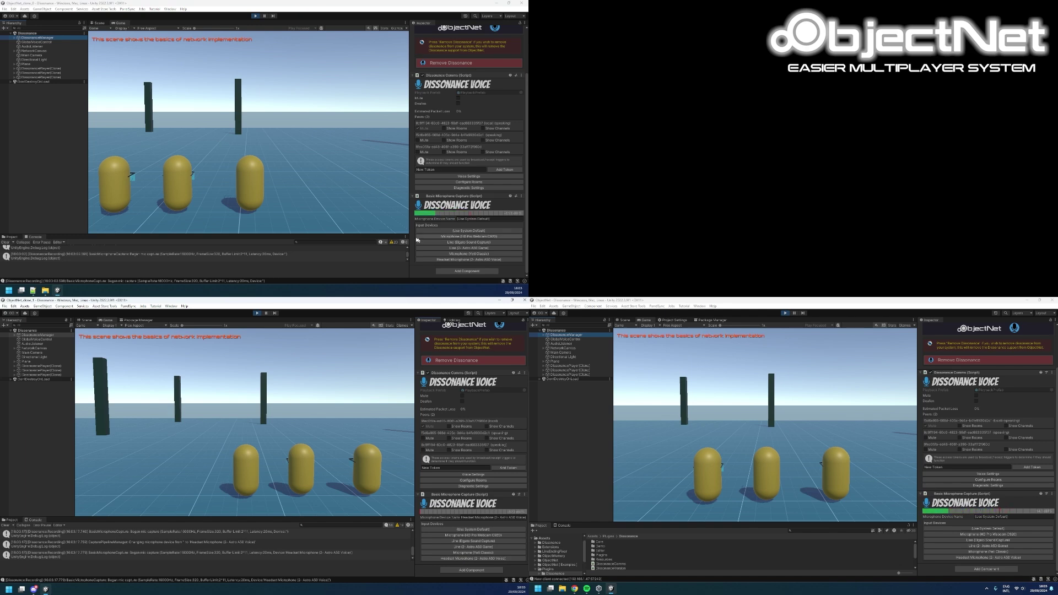
left_click(480, 259)
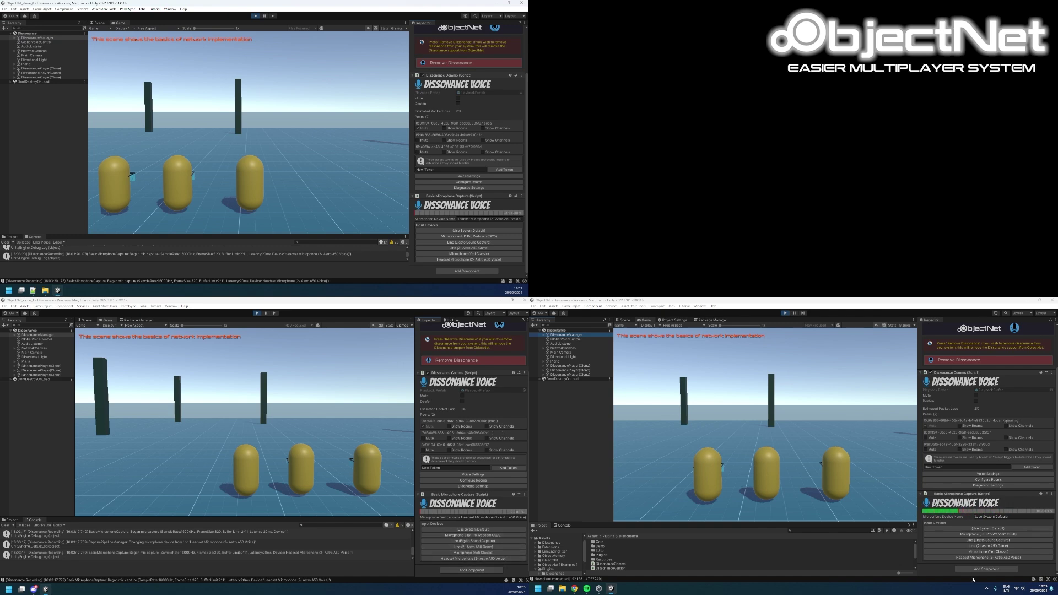
left_click(988, 551)
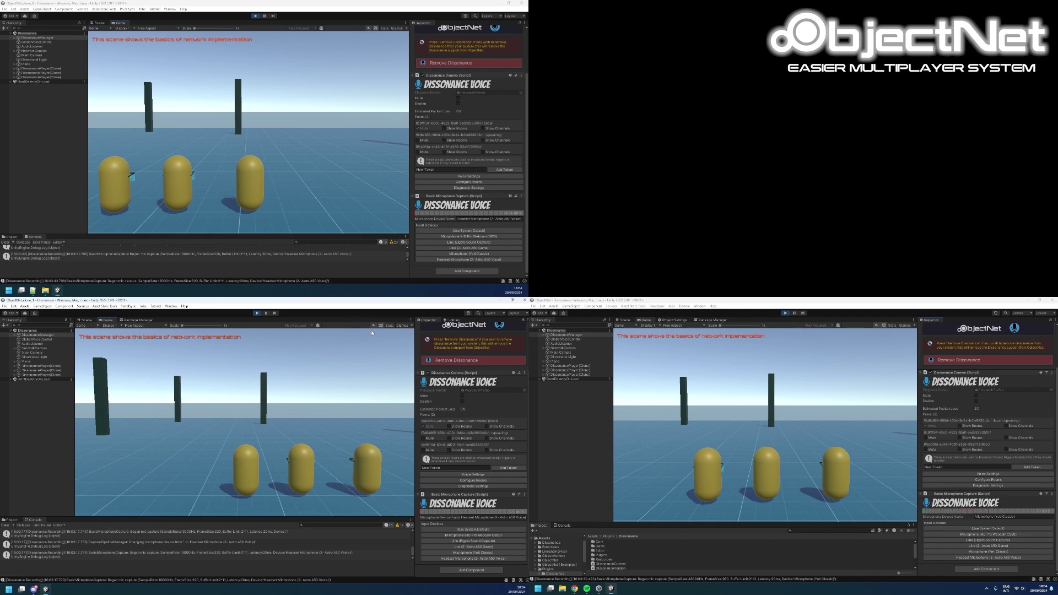
Step: Switch the server instance's capture device to Headset Microphone (2- Astro A50 Voice) and the lower client's to Microphone (Yeti Classic)
left_click(984, 557)
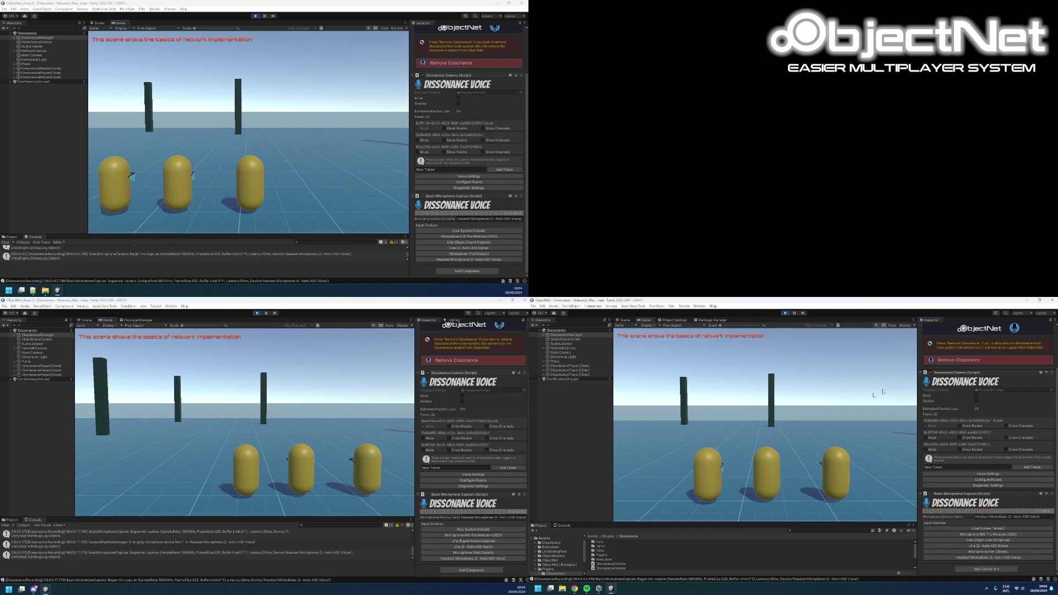
left_click(474, 552)
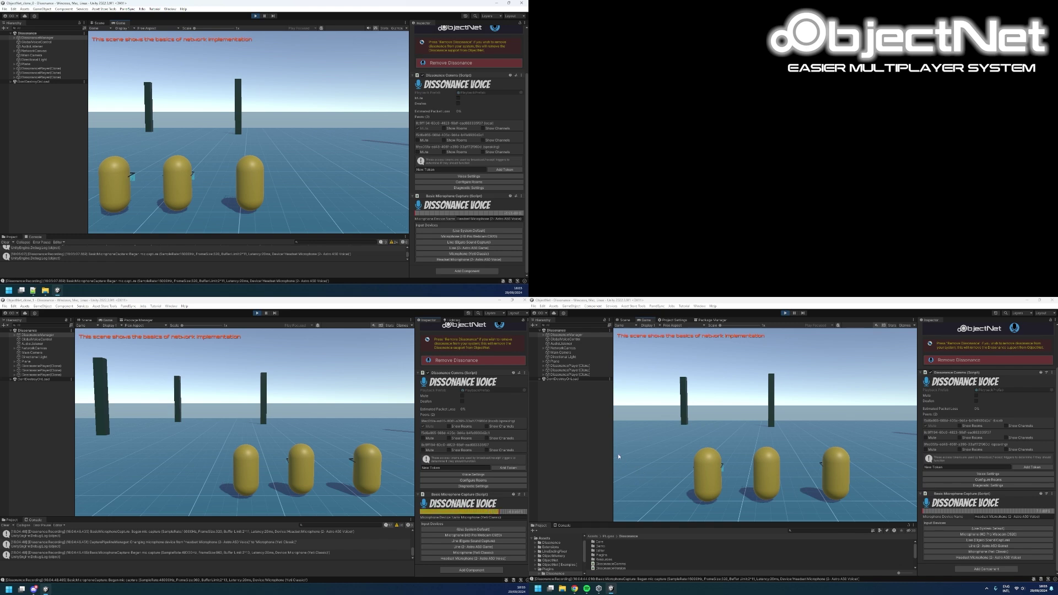
Step: Stop the running Dissonance scene in all three Unity editor instances
left_click(256, 16)
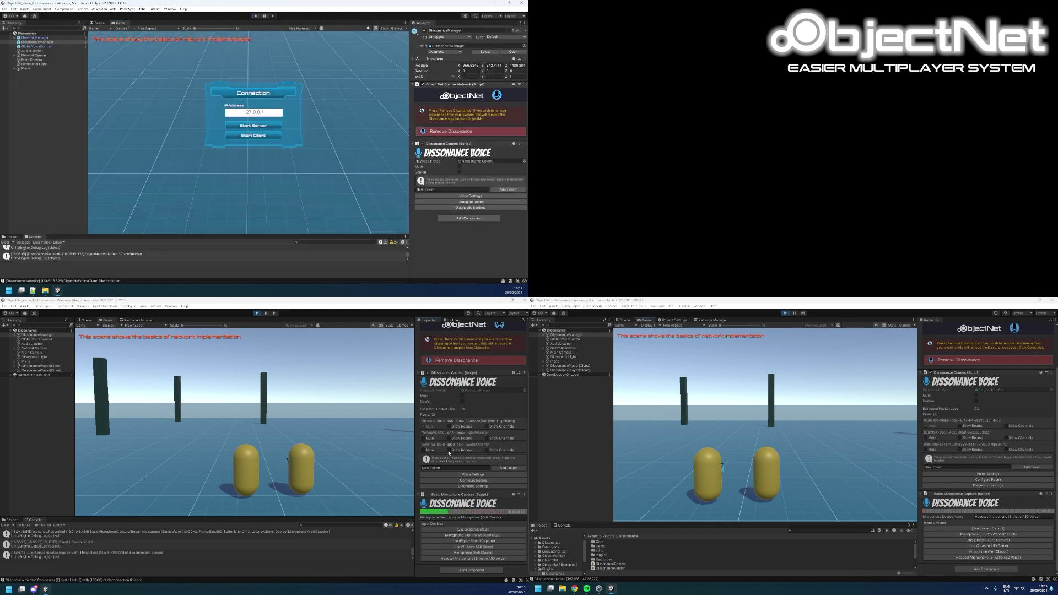
left_click(256, 313)
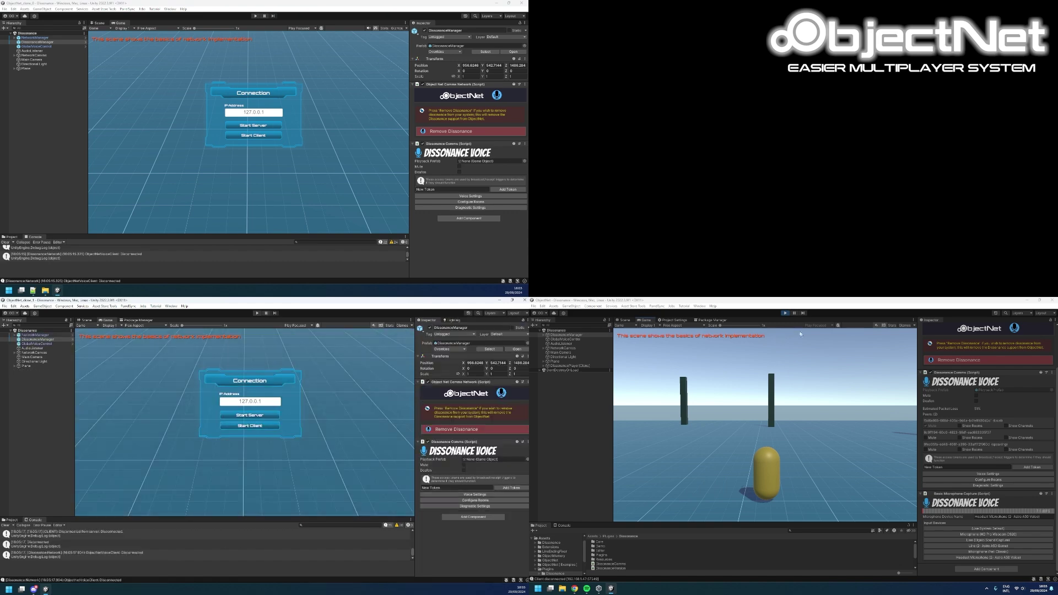
left_click(785, 313)
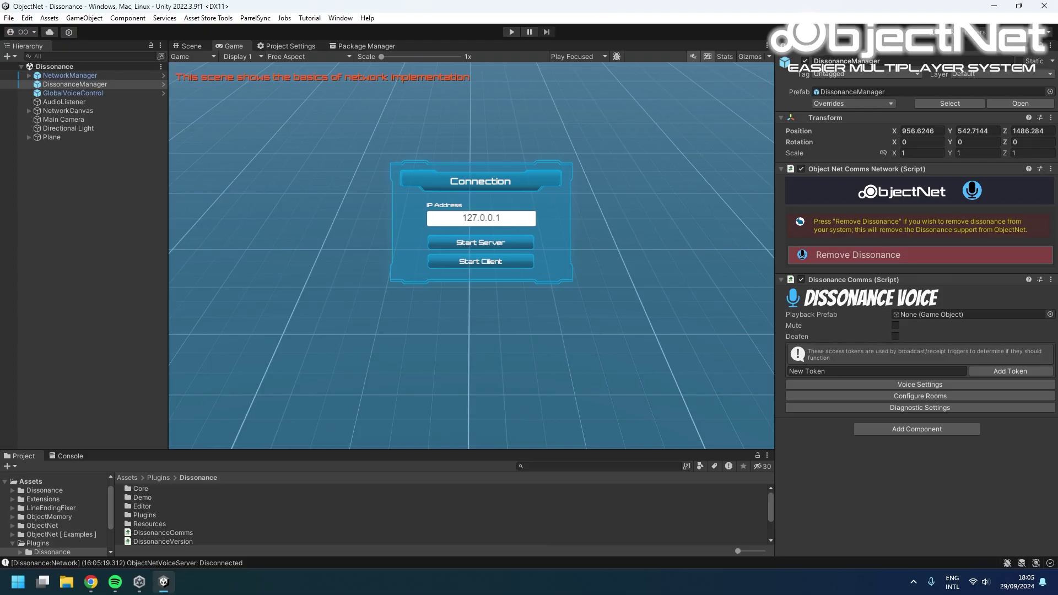
Step: Locate the DissonanceManager prefab asset in the project with the asset area enlarged, and view GlobalVoiceControl's voice triggers
left_click(94, 177)
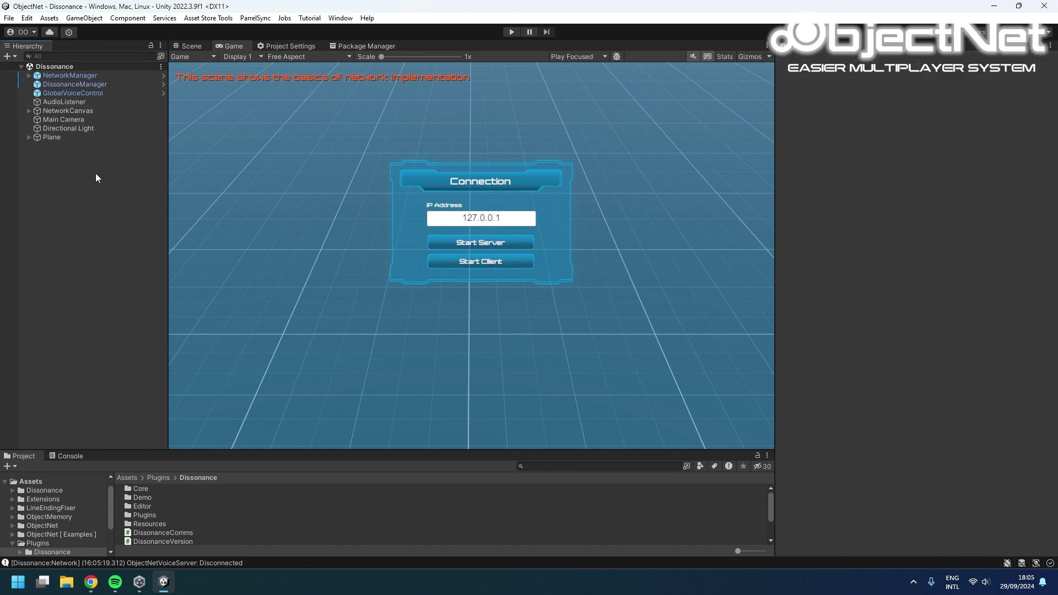
left_click(99, 86)
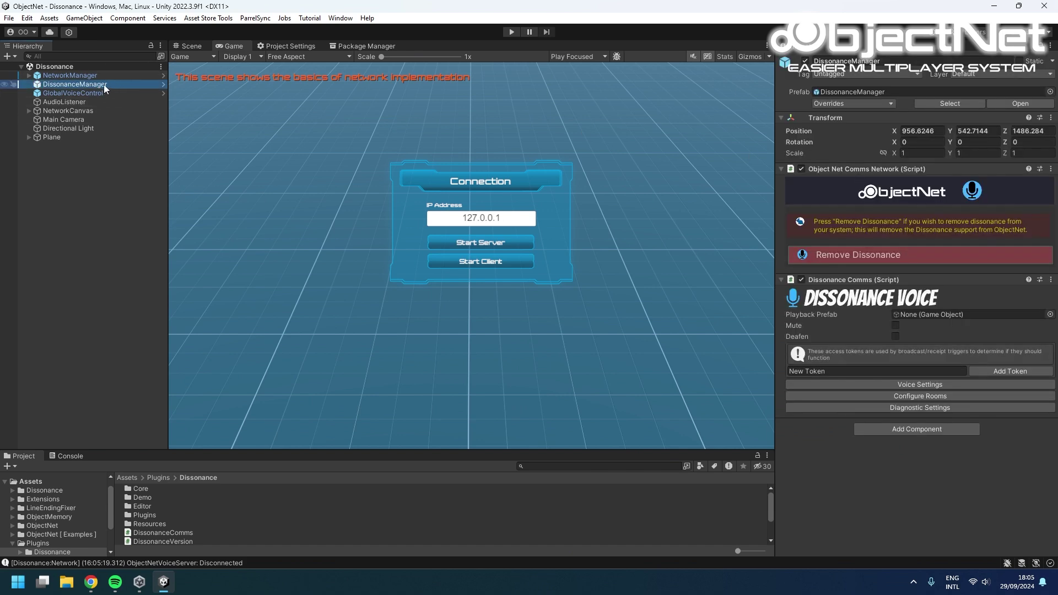
right_click(104, 84)
mouse_move(175, 241)
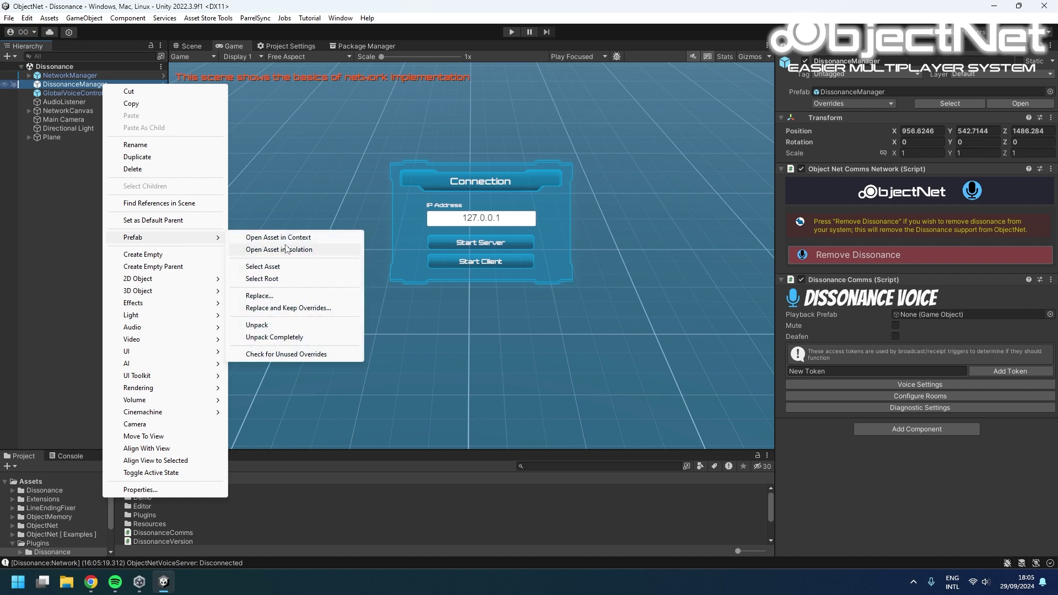
left_click(284, 266)
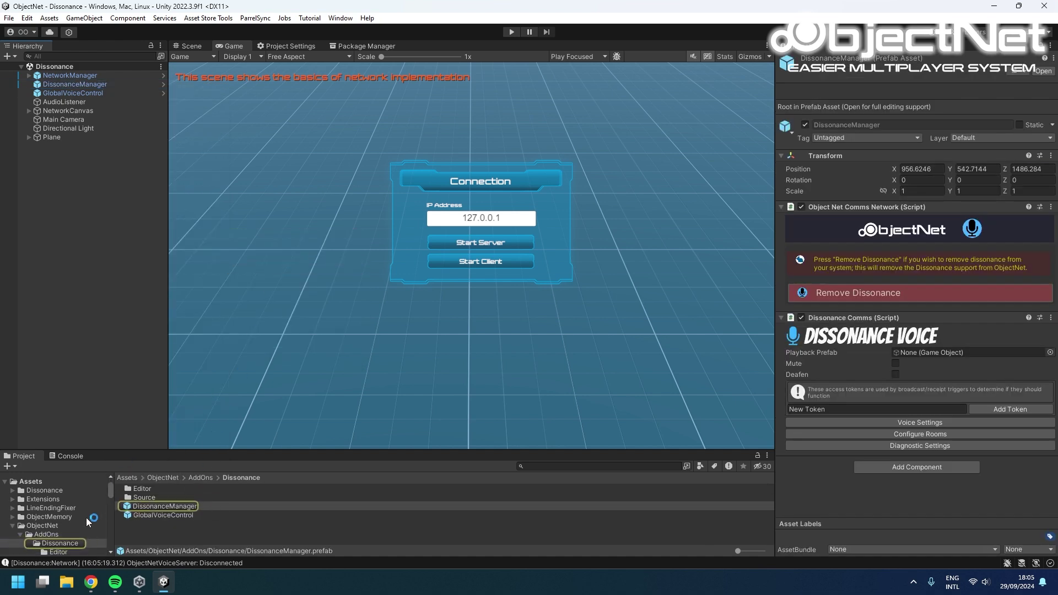
left_click_drag(135, 449, 132, 379)
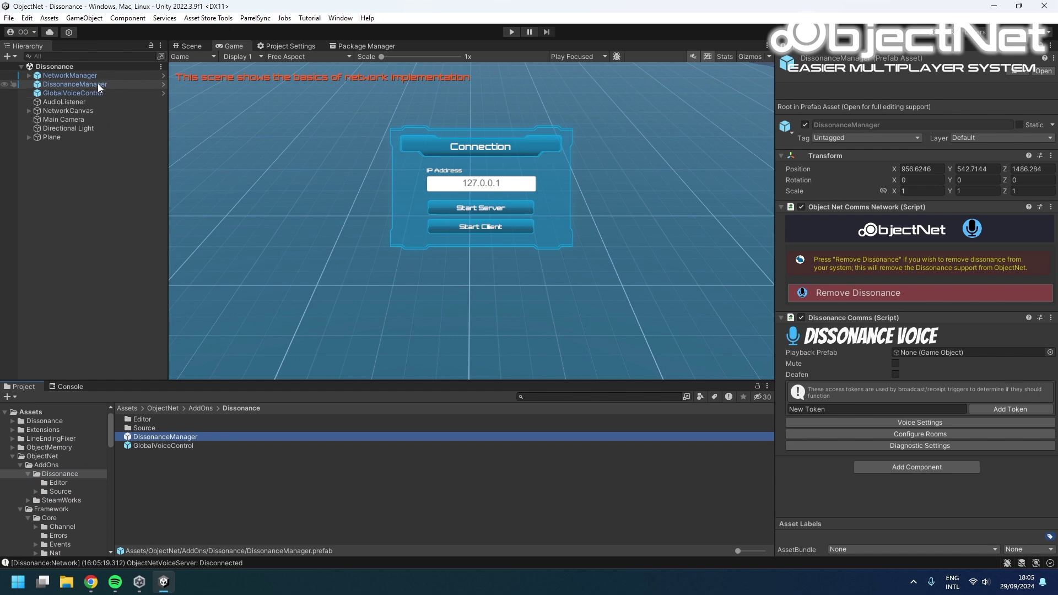
left_click(87, 92)
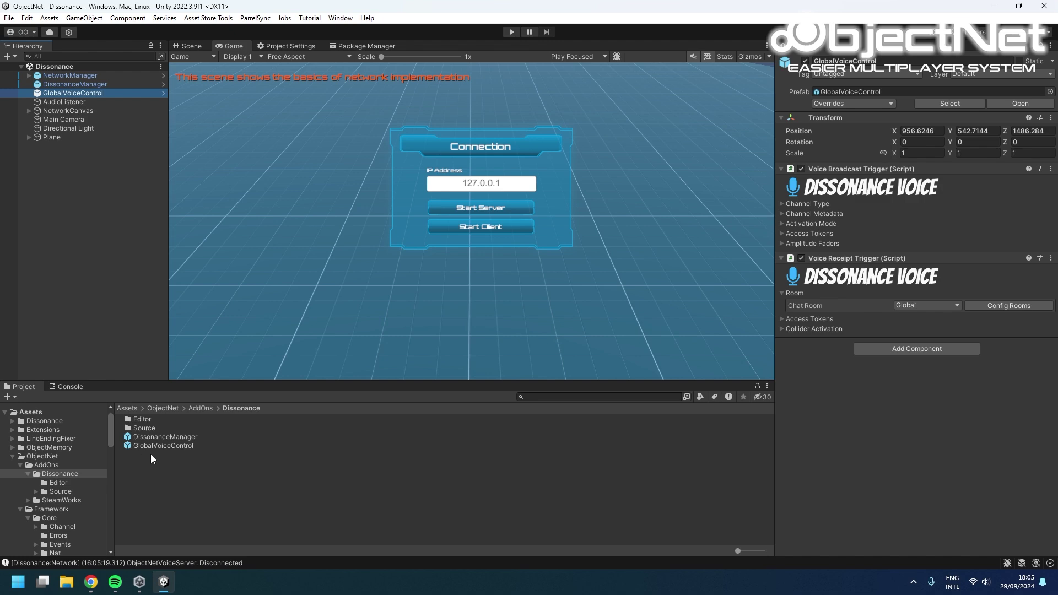
Step: Locate the DissonancePlayer prefab asset through NetworkManager's Player Prefab setting
left_click(87, 75)
scroll(969, 427, "down", 12)
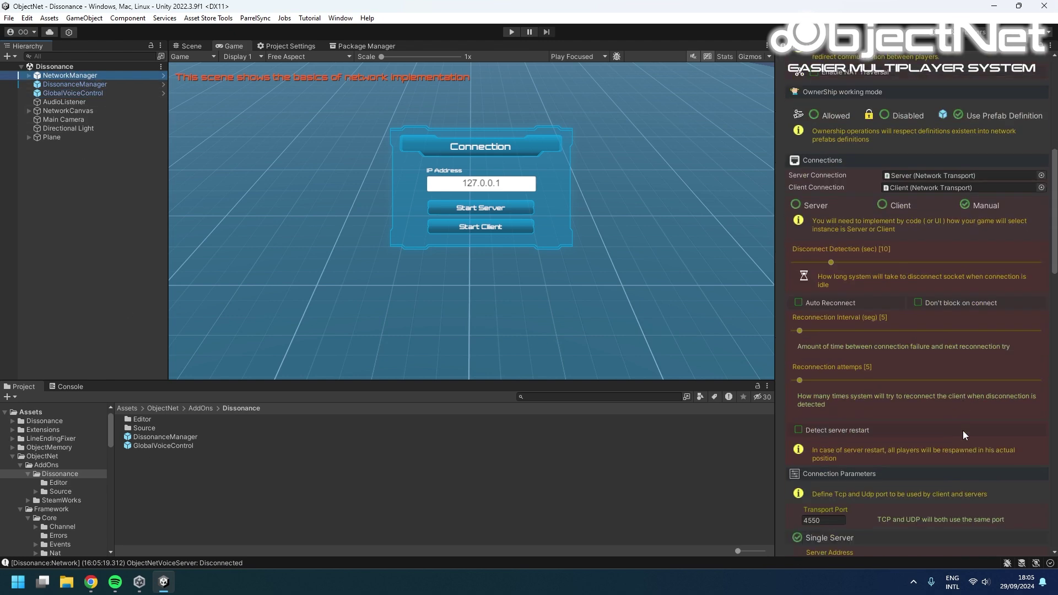
scroll(945, 421, "down", 10)
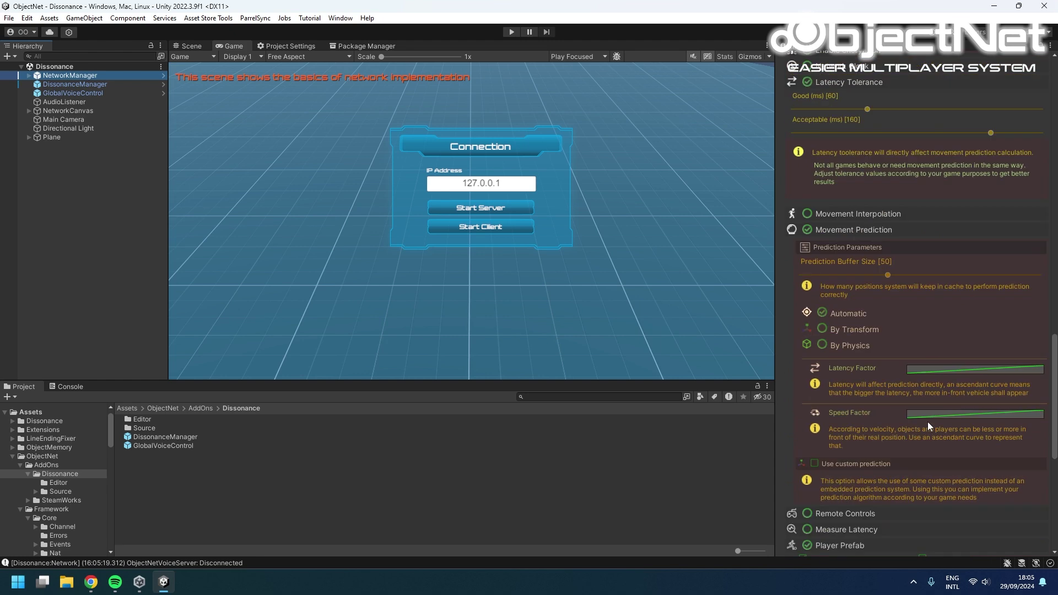
left_click(847, 249)
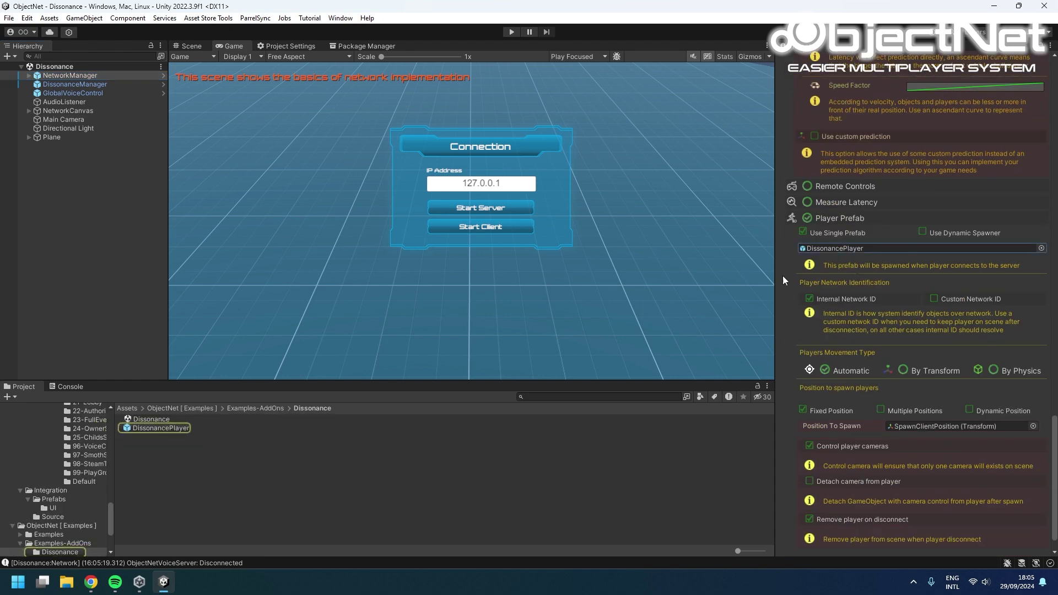
Step: Examine the DissonancePlayer prefab's components, including Object Net Voice Player, the two Voice Broadcast Triggers and Network Instantiate Detection
left_click(148, 428)
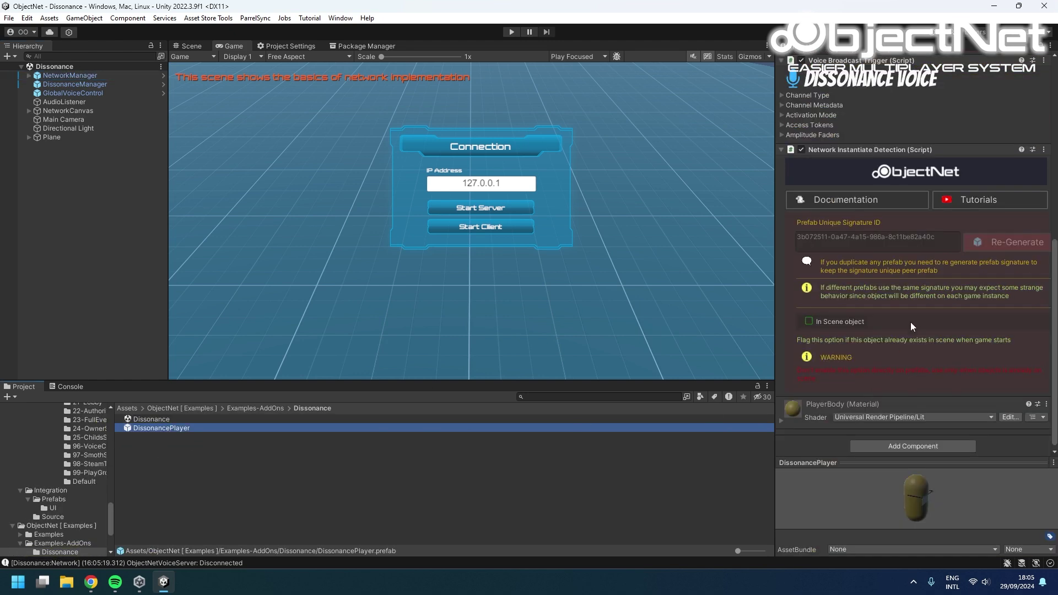
scroll(907, 332, "up", 7)
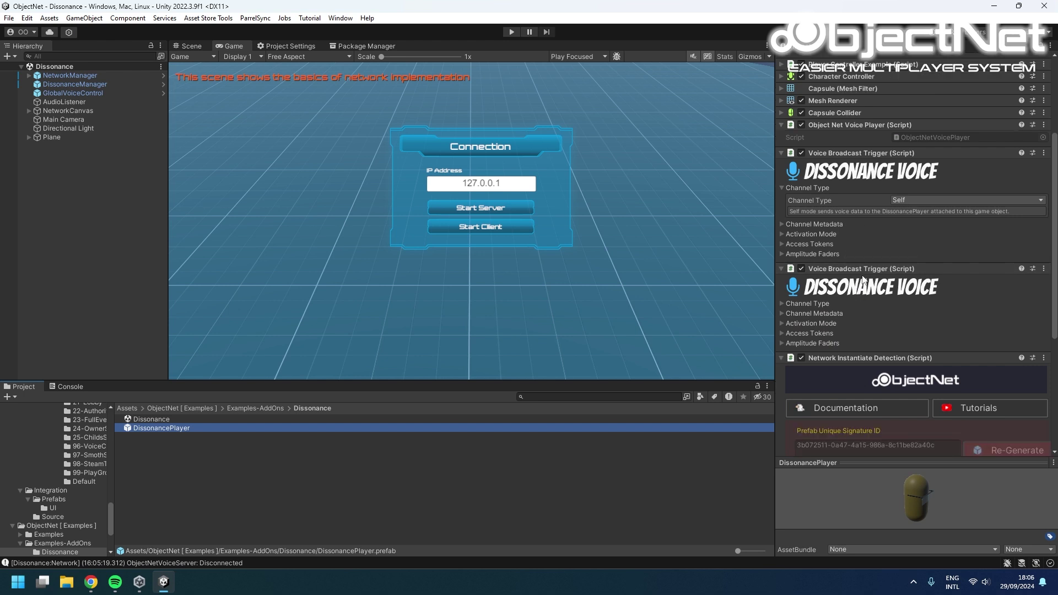
scroll(871, 253, "up", 5)
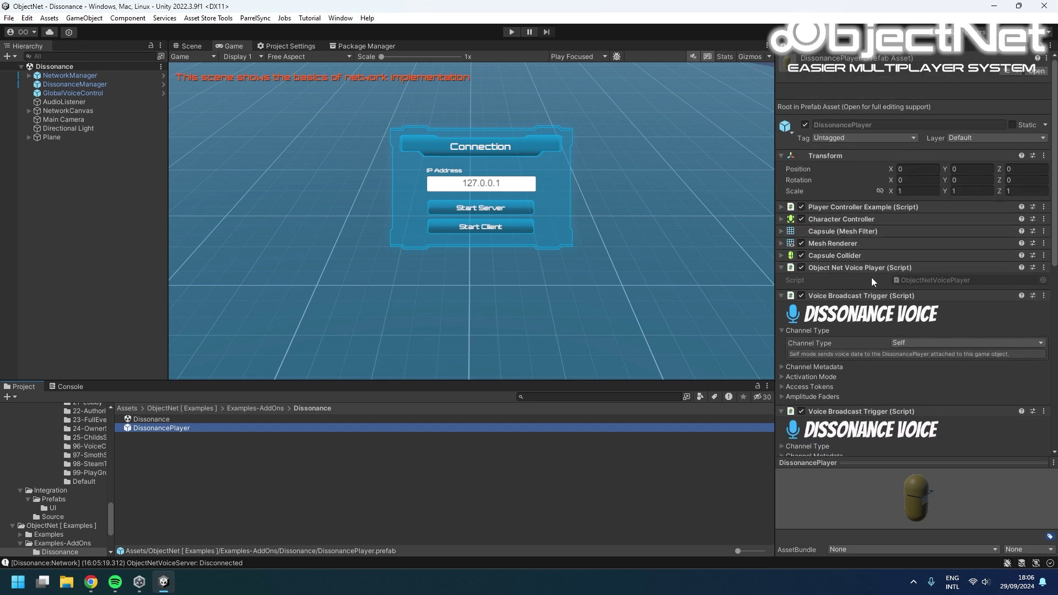
scroll(865, 295, "down", 3)
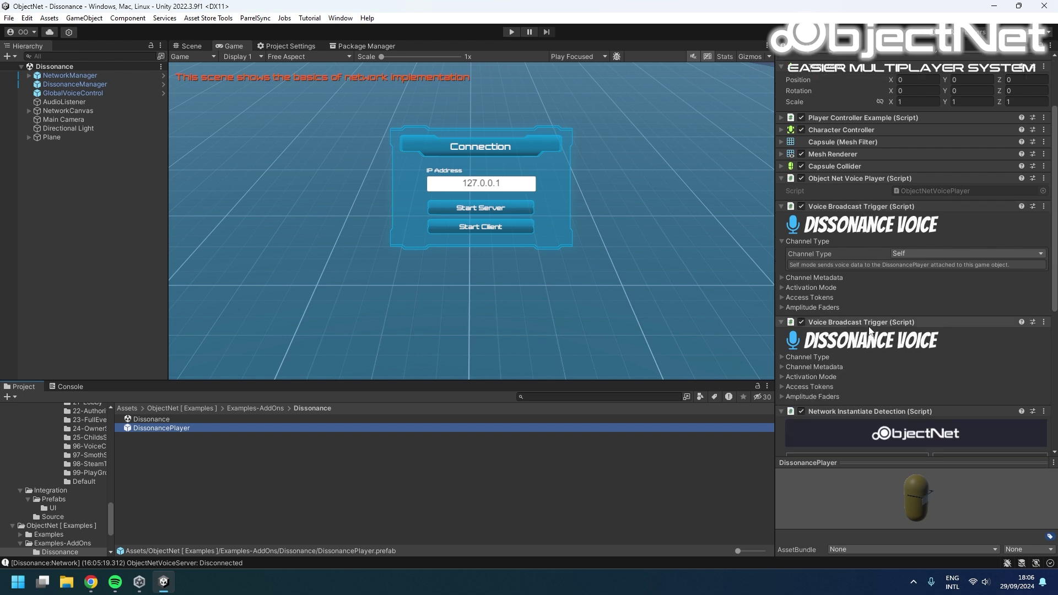
scroll(871, 320, "down", 2)
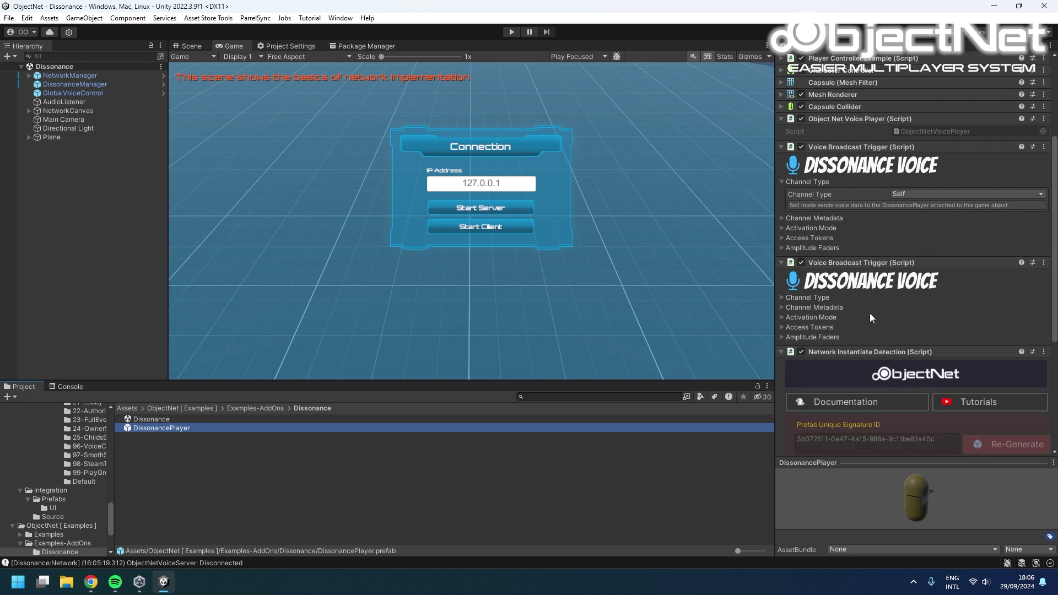
left_click(784, 185)
scroll(844, 335, "down", 6)
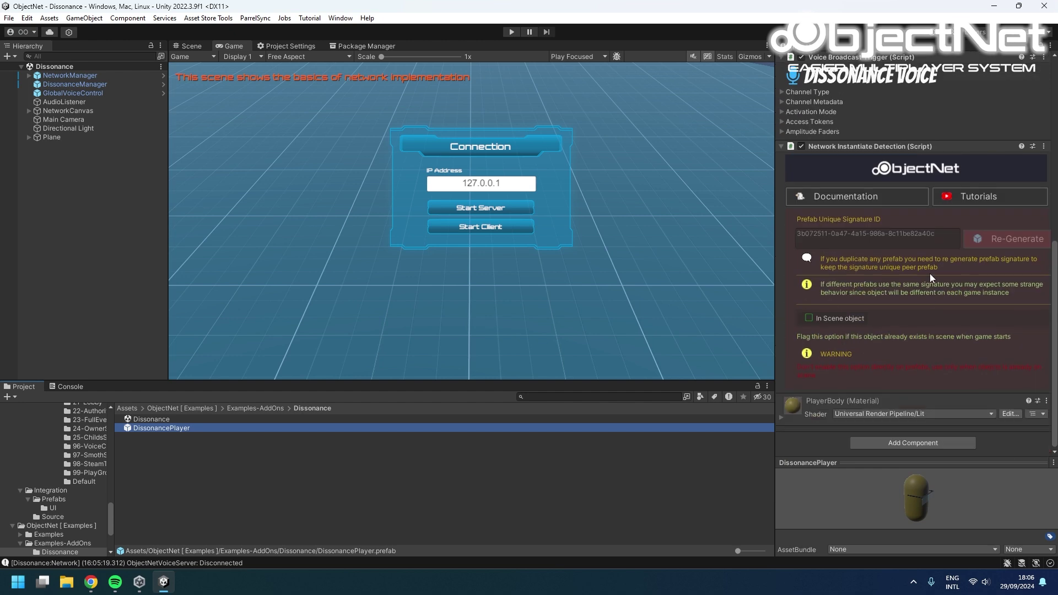
scroll(880, 210, "up", 4)
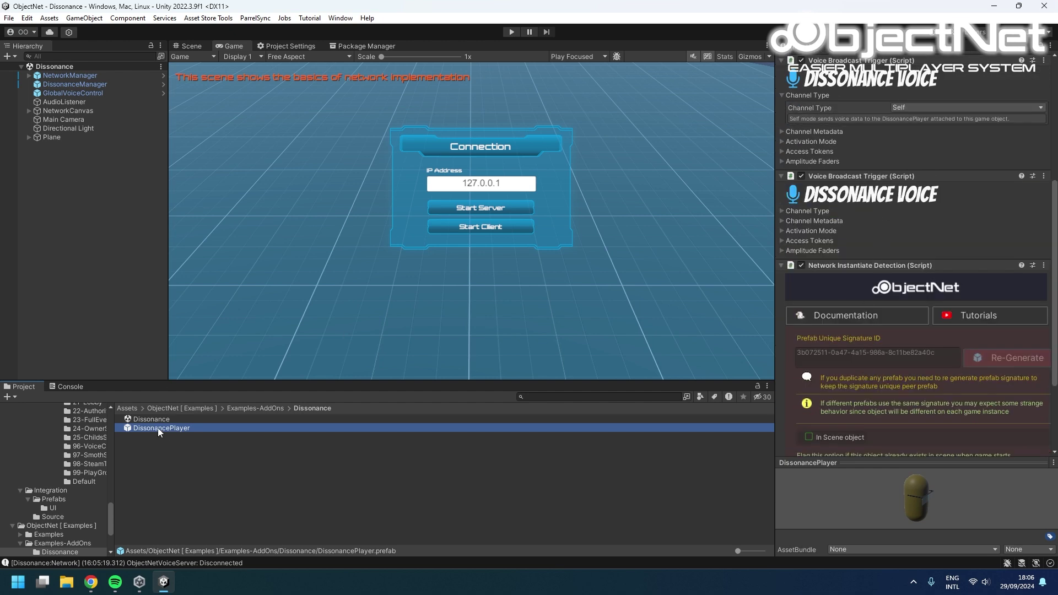
Step: Open the DissonancePlayer prefab, remove its second Voice Broadcast Trigger component, and return to the Dissonance scene
double_click(127, 430)
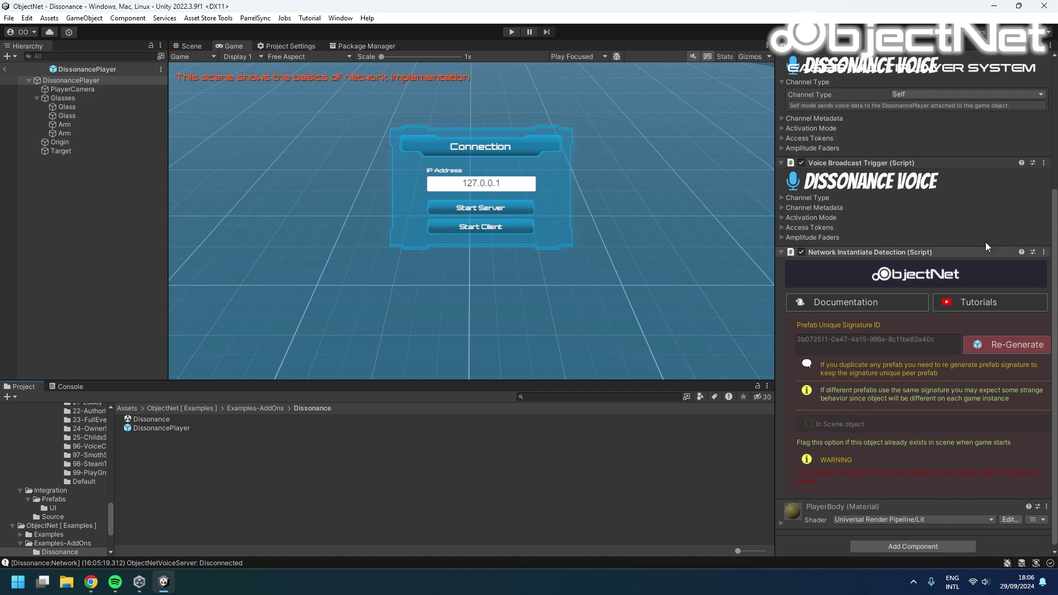
scroll(882, 226, "up", 3)
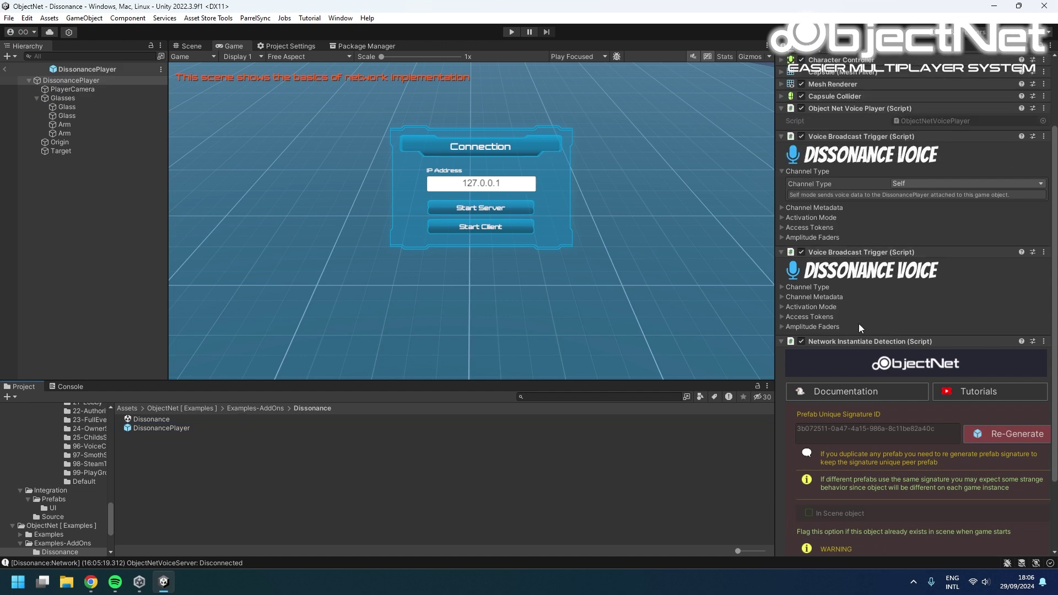
right_click(844, 251)
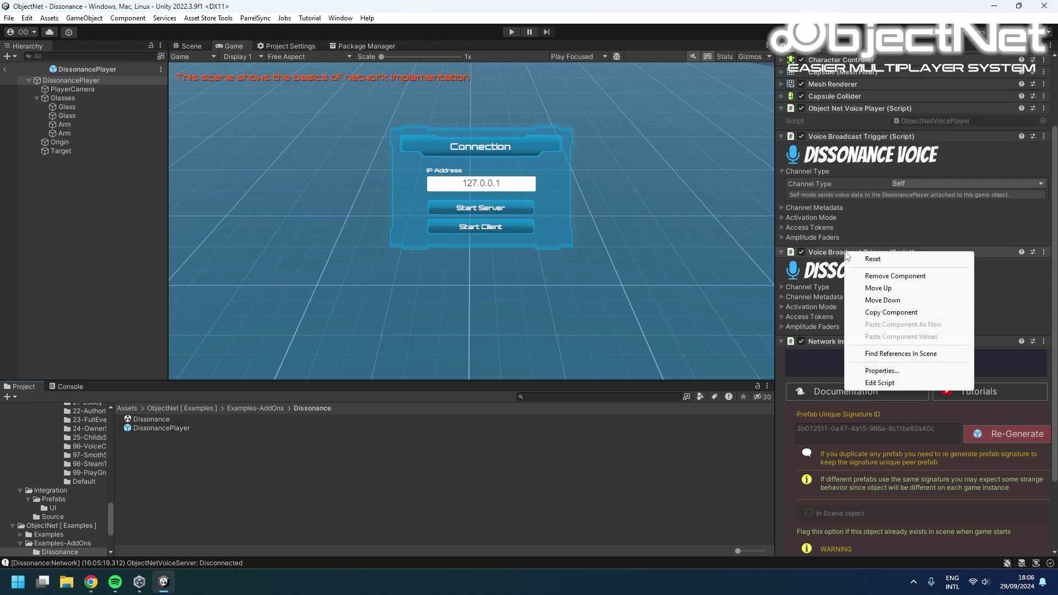
left_click(873, 278)
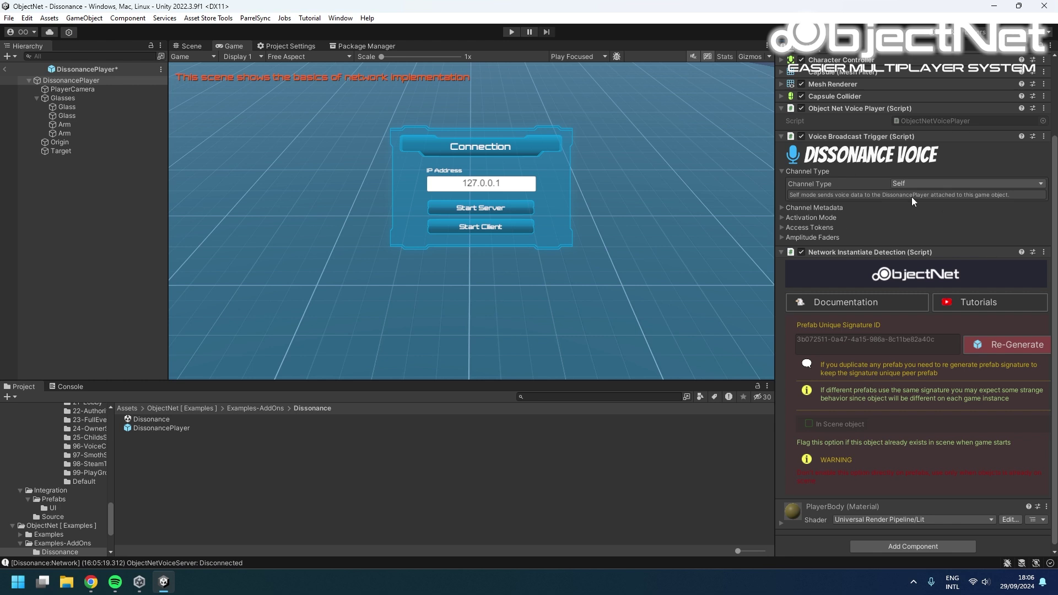
scroll(909, 176, "up", 4)
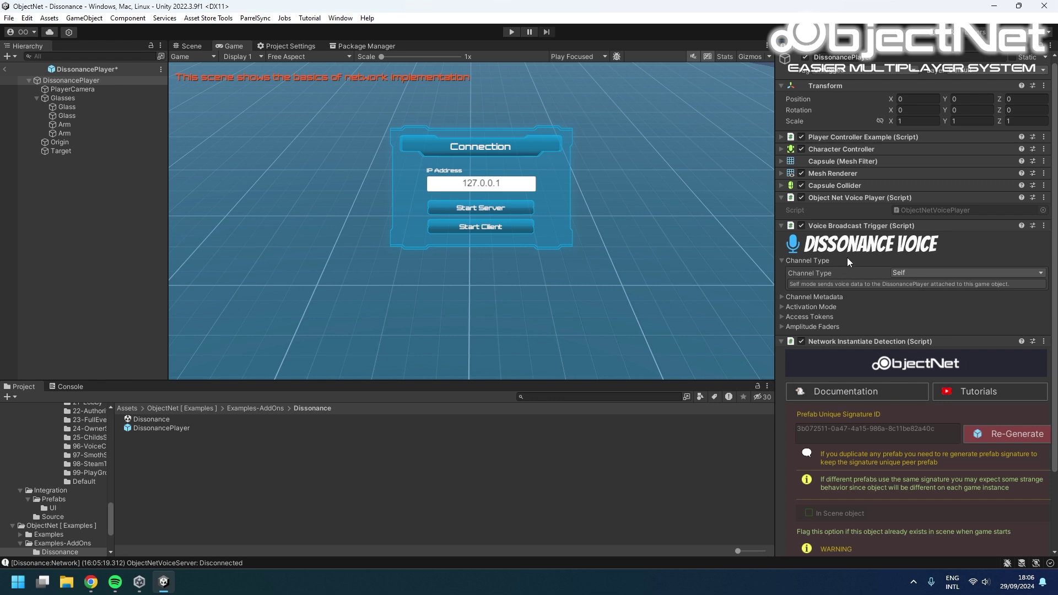
left_click(8, 79)
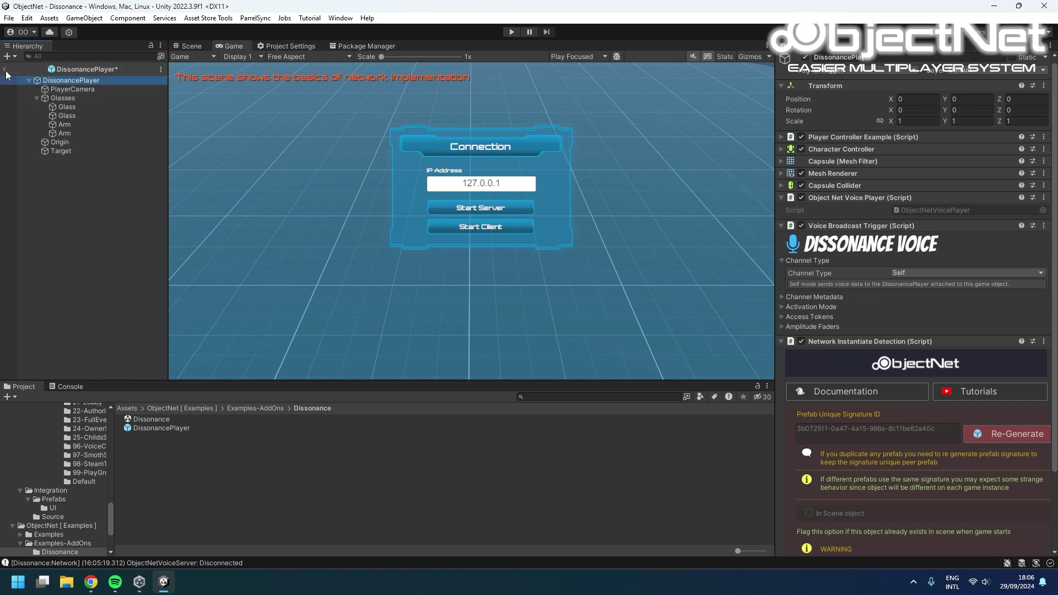
left_click(6, 72)
left_click(501, 314)
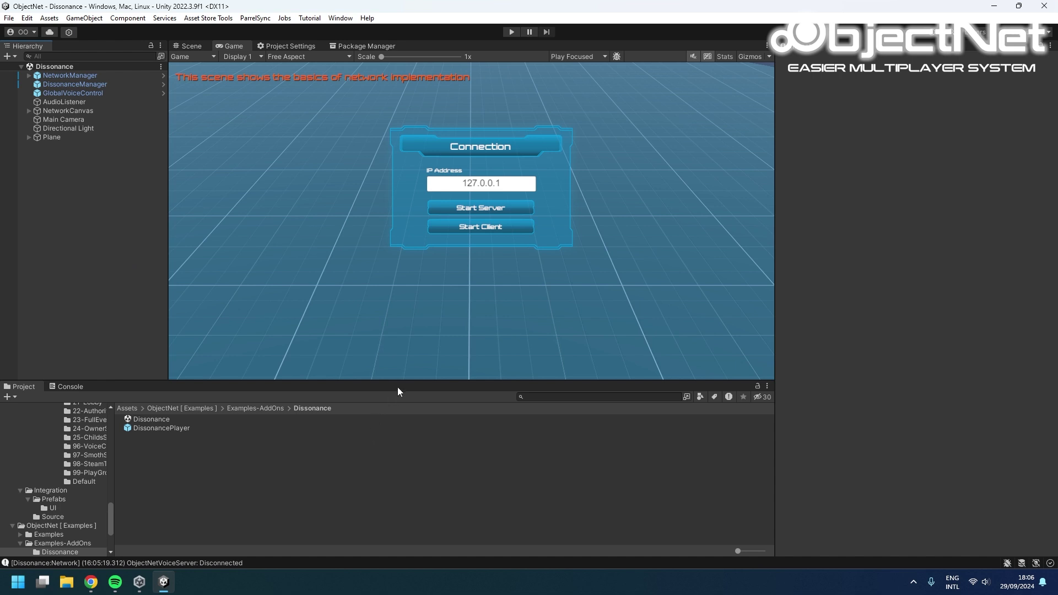
Step: Enlarge the Game view and collapse the AddOns, Framework and Integration folders under ObjectNet in the project
left_click_drag(399, 380, 406, 422)
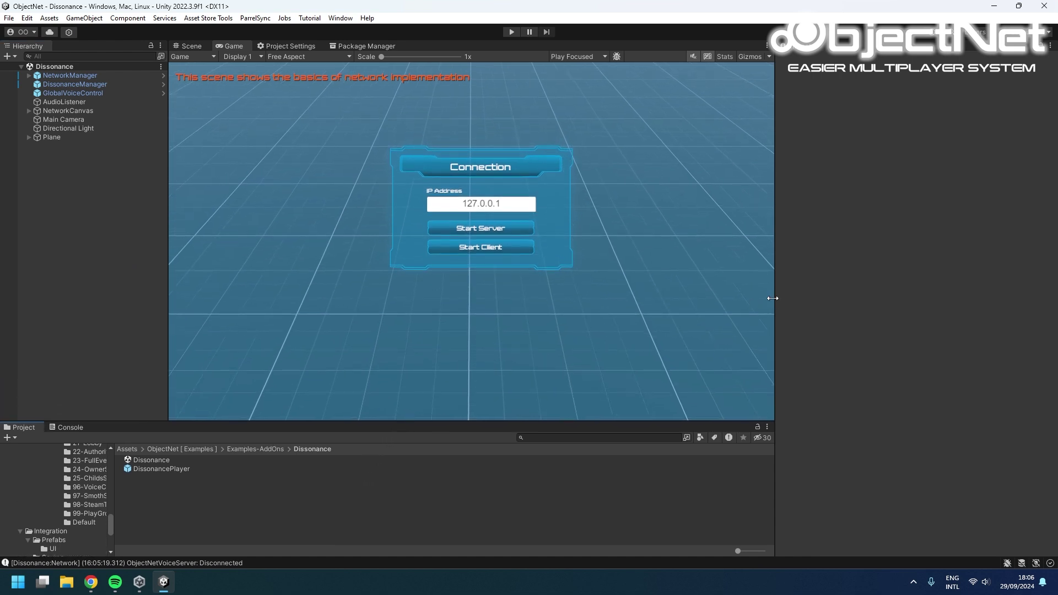
left_click_drag(772, 298, 813, 301)
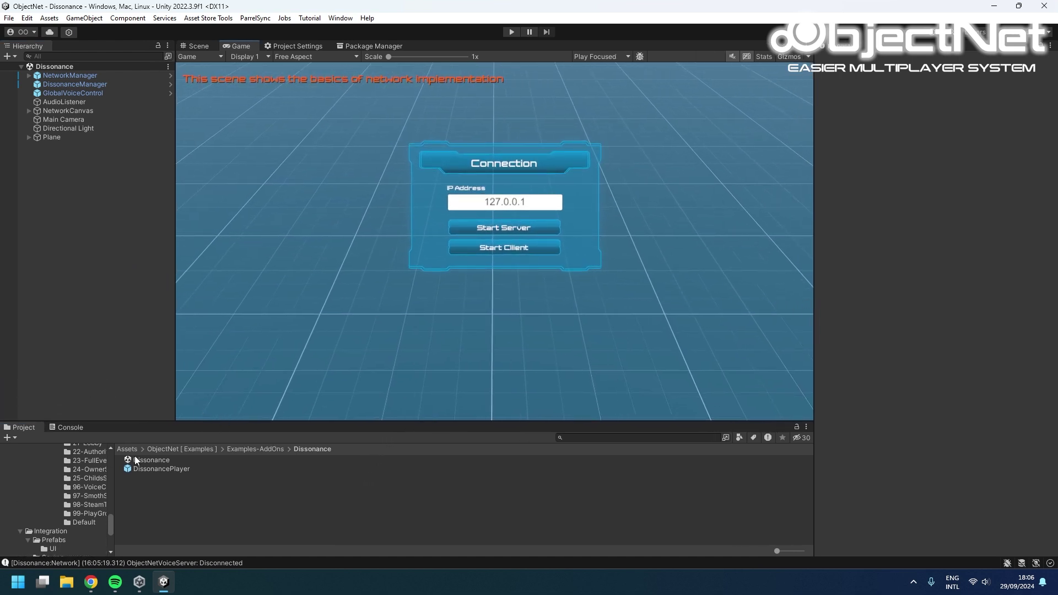
scroll(65, 507, "up", 10)
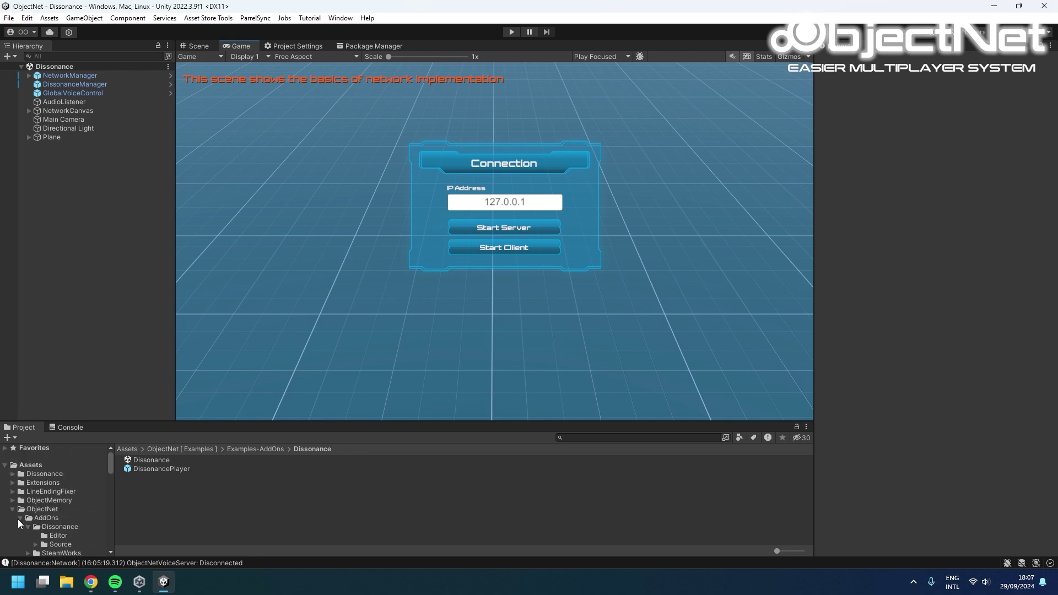
left_click(19, 519)
left_click(21, 527)
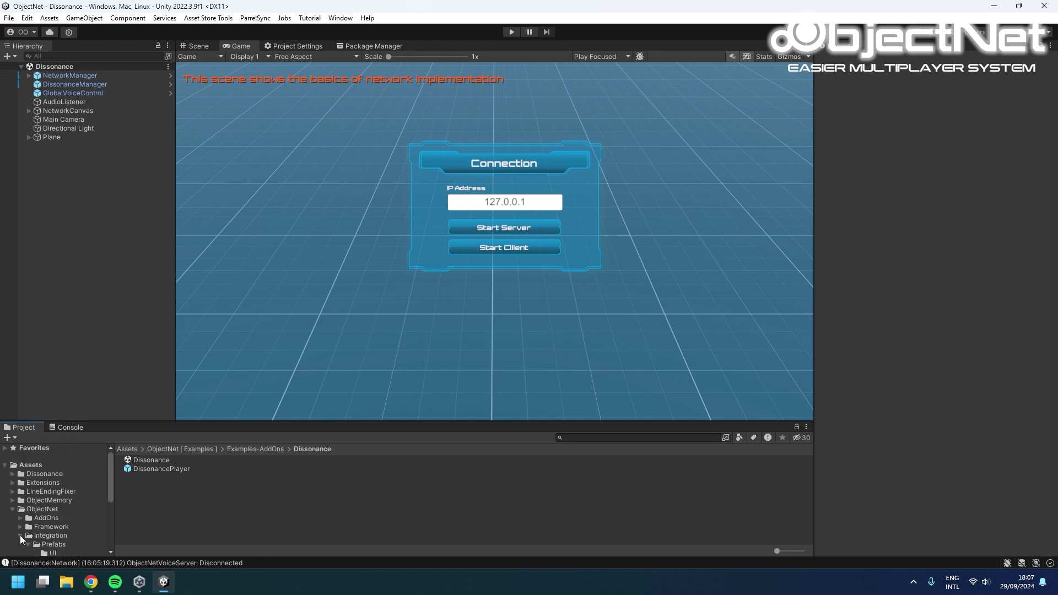
left_click(21, 536)
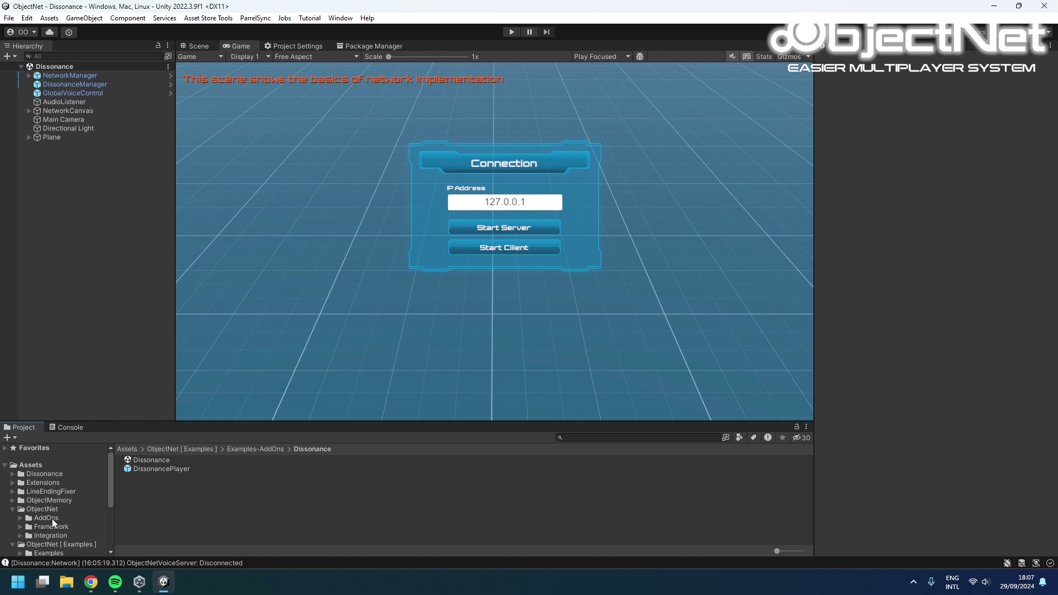